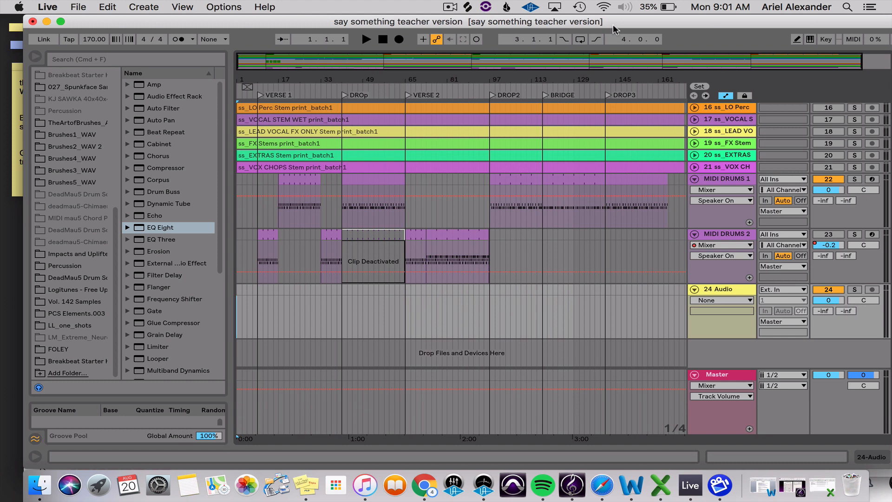
scroll(61, 207, "up", 8)
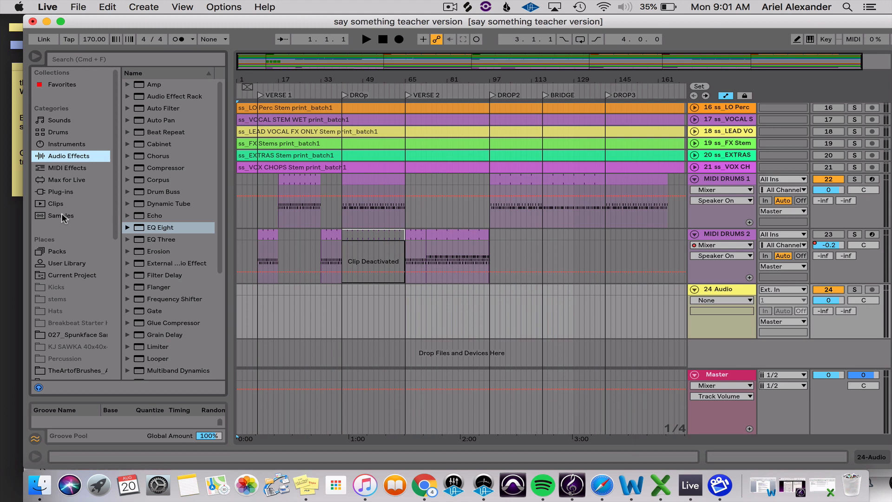
scroll(61, 213, "down", 8)
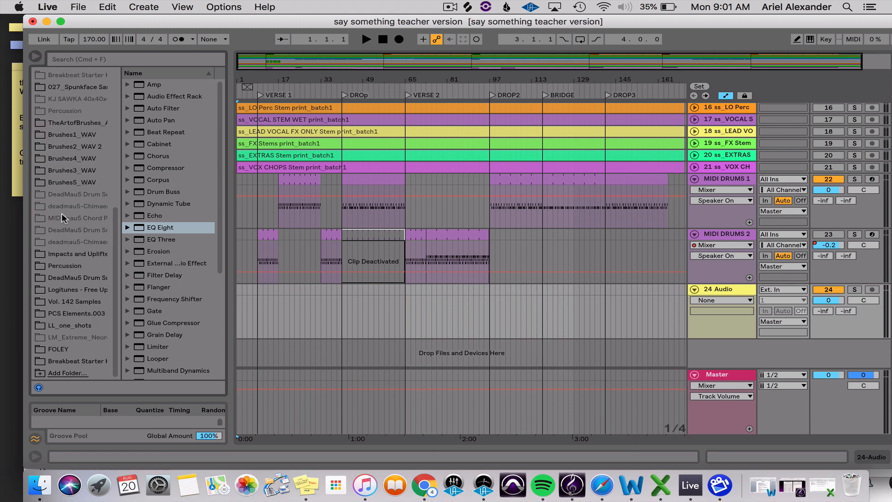
scroll(114, 241, "up", 5)
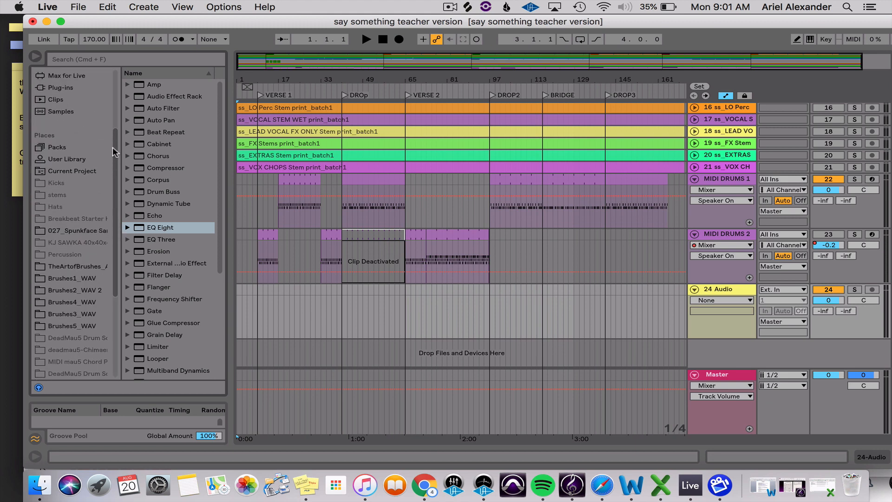
scroll(111, 247, "down", 5)
scroll(111, 246, "down", 1)
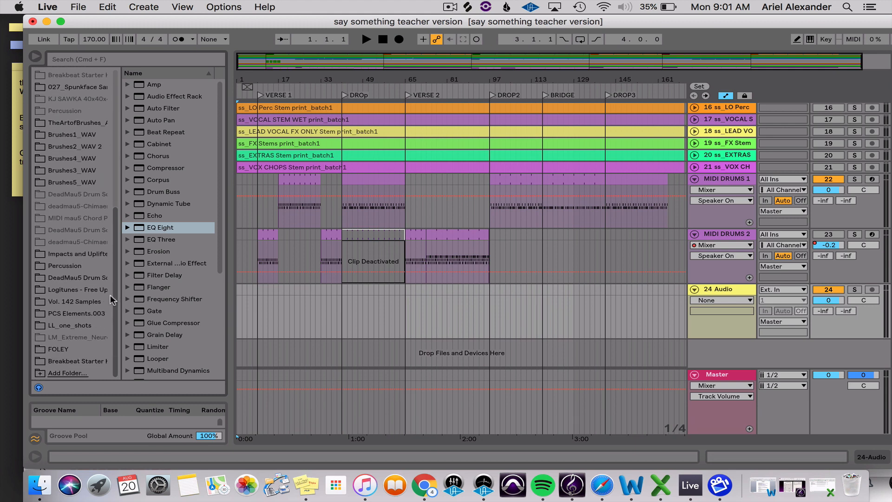
left_click(39, 373)
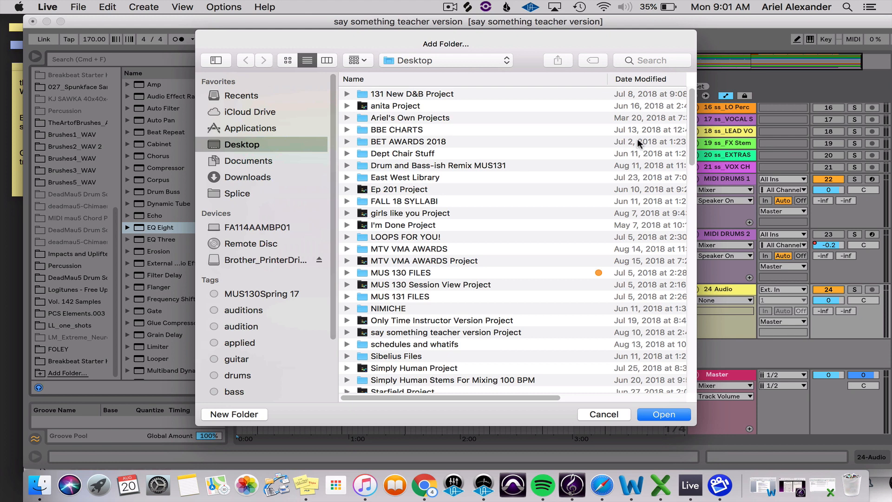
left_click(660, 61)
type("brea")
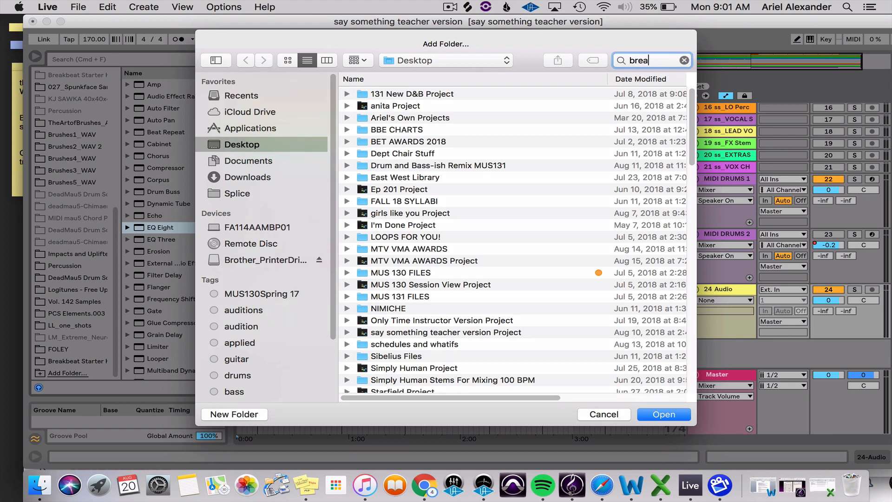
type("kbeat")
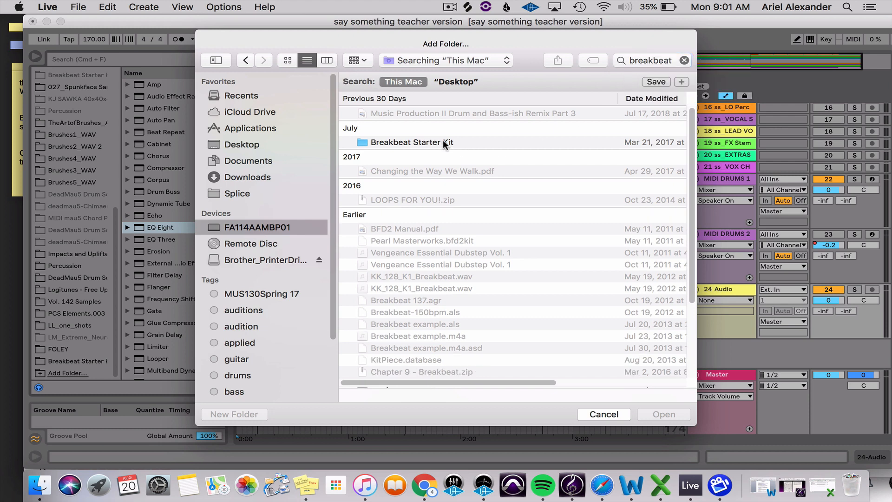
left_click(442, 141)
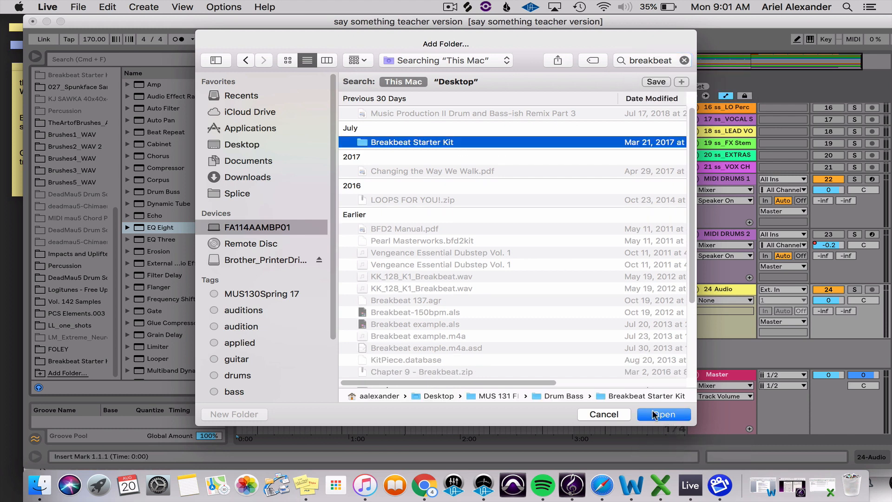
left_click(614, 412)
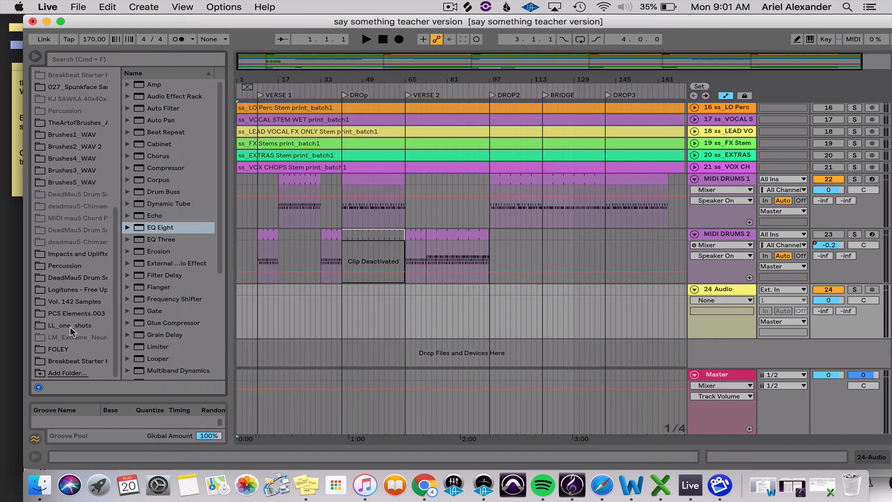
Show the contents of the Breakbeat Starter Kit folder in the browser
scroll(88, 241, "up", 8)
scroll(88, 241, "down", 10)
left_click(76, 360)
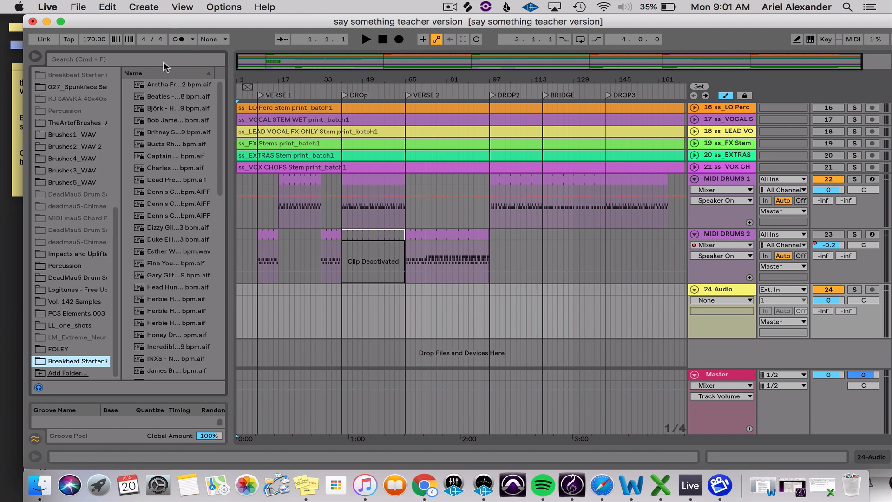
Audition a range of breakbeat samples in the Breakbeat Starter Kit folder, from the first file down to the OutKast loops
left_click(151, 85)
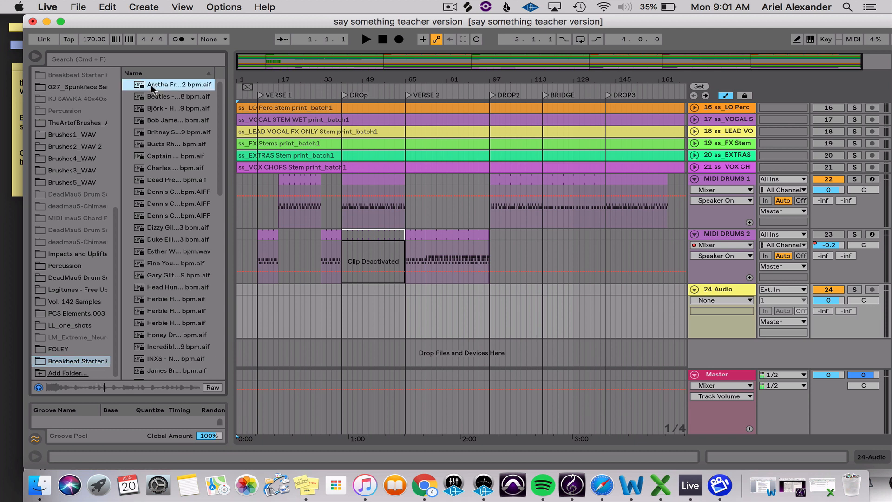
key("Down")
key("Down")
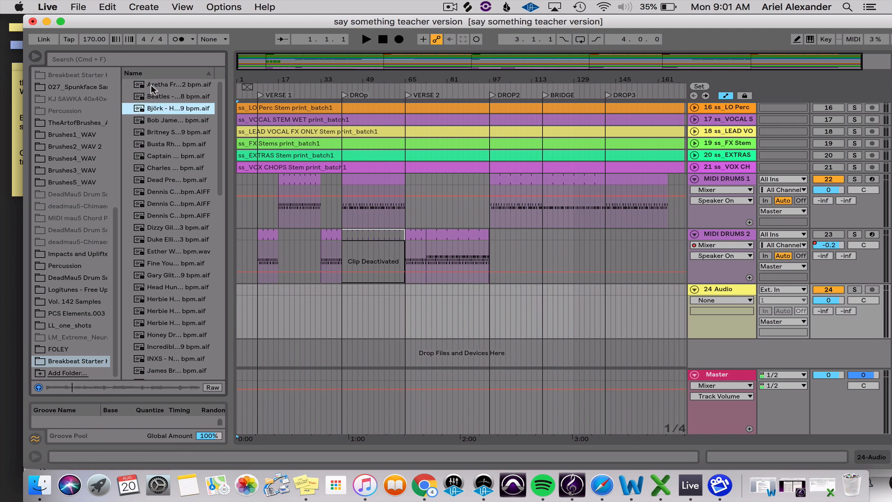
key("Down")
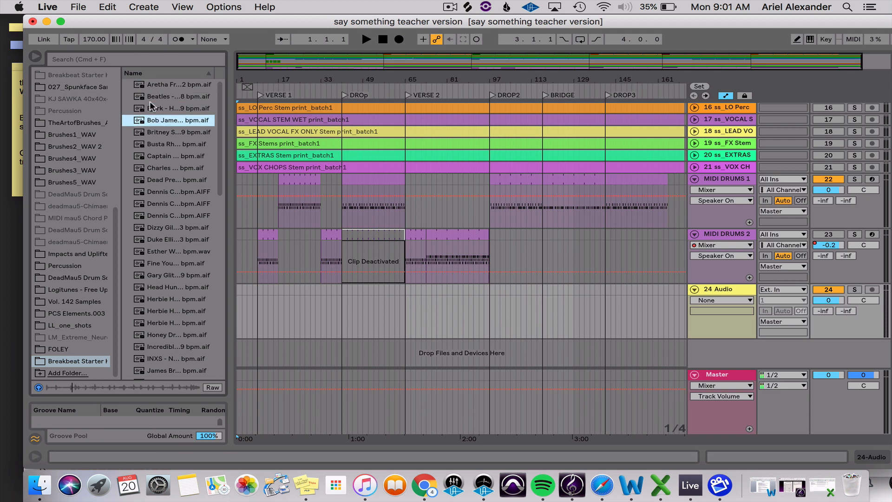
left_click(157, 168)
left_click(169, 214)
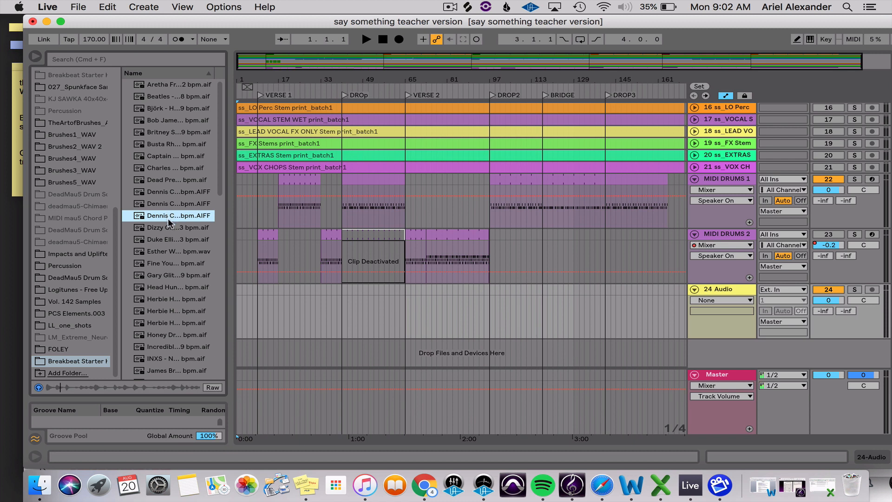
left_click(171, 227)
left_click(172, 240)
left_click(171, 261)
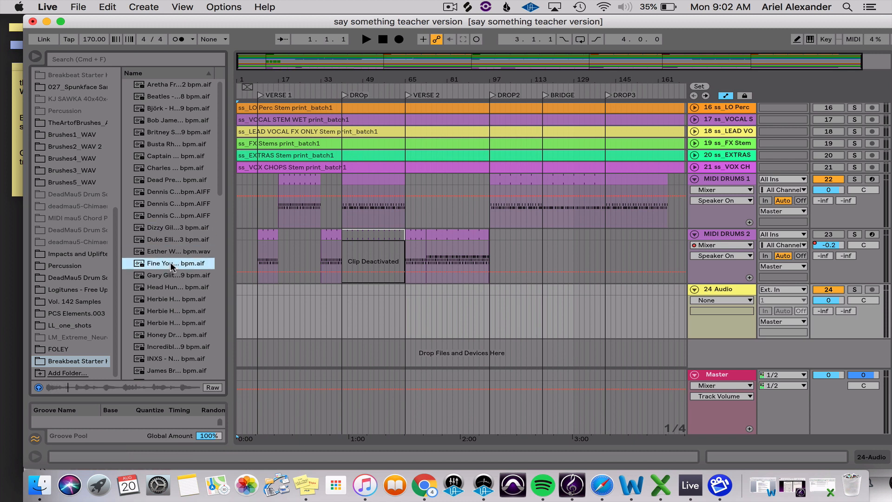
scroll(170, 271, "down", 4)
left_click(168, 274)
scroll(169, 278, "down", 4)
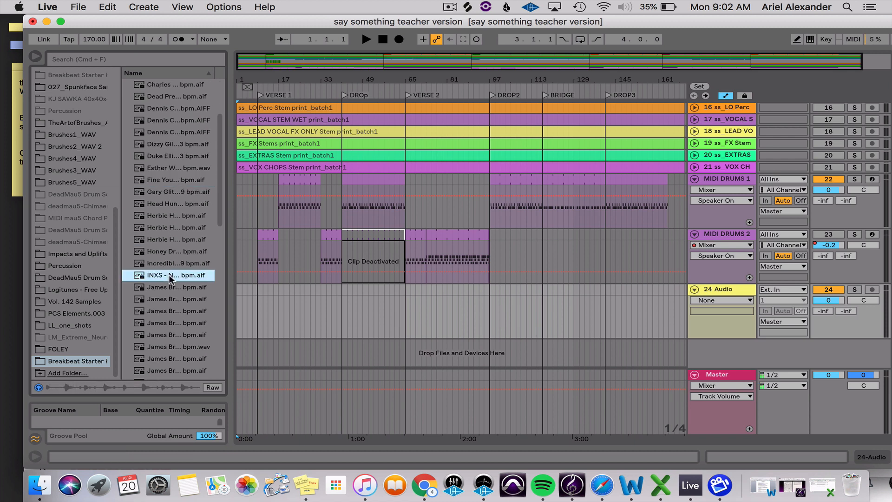
scroll(168, 286, "down", 3)
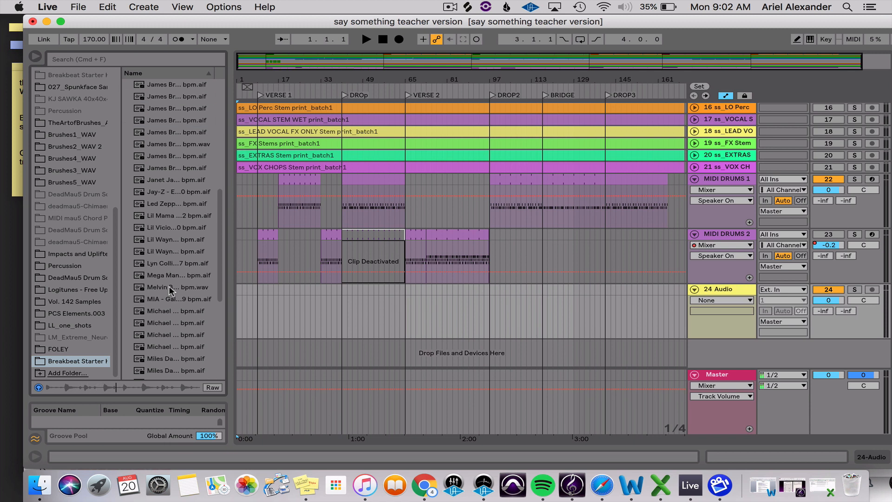
left_click(169, 286)
scroll(169, 286, "down", 5)
scroll(170, 289, "down", 2)
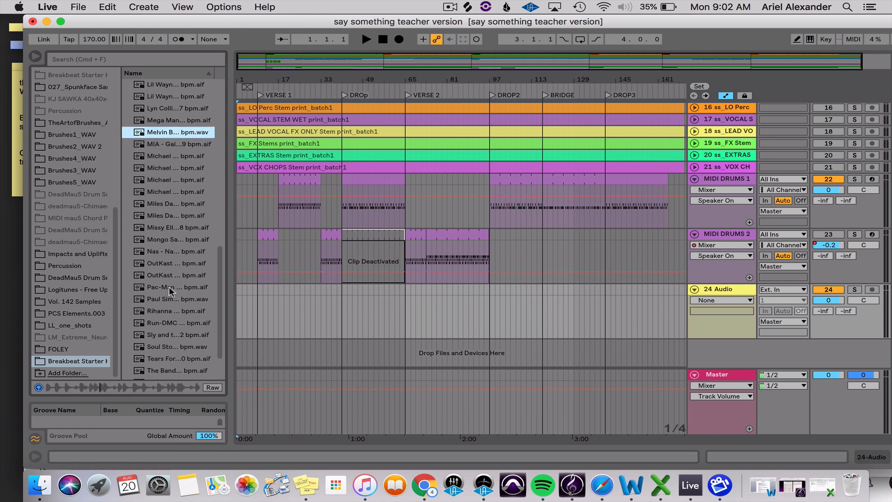
left_click(163, 264)
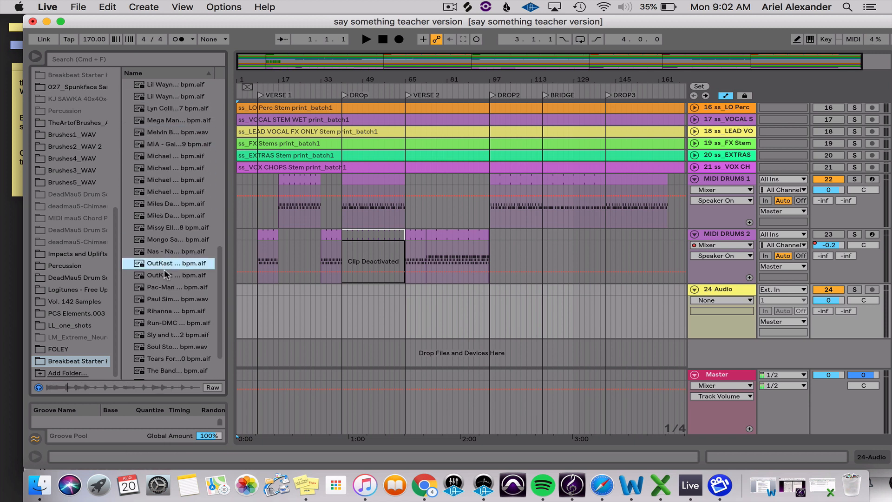
left_click(165, 276)
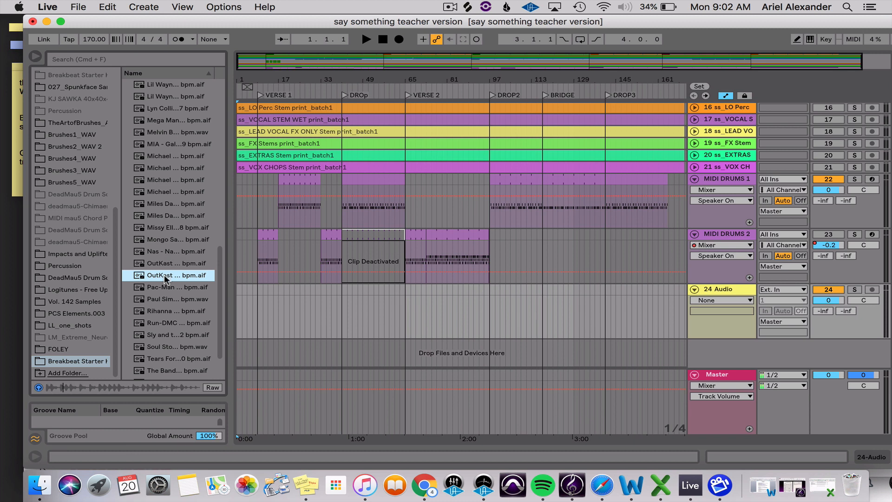
scroll(166, 278, "down", 2)
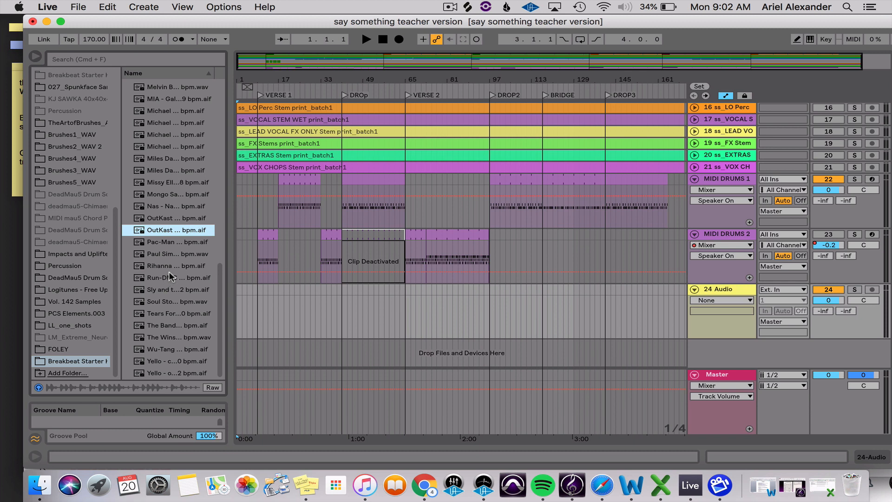
Preview The Winstons - Amen Brother breakbeat and place it on audio track 24 at 9.2.1, near the VERSE 1 marker
left_click(162, 337)
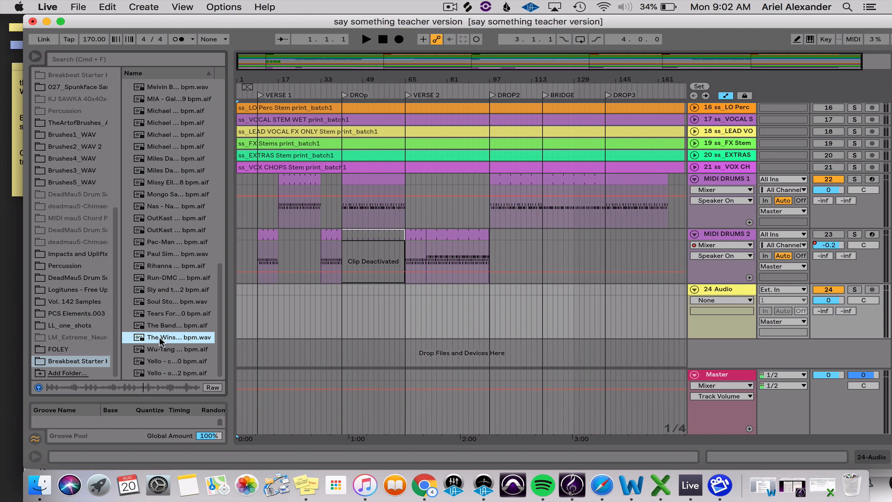
scroll(349, 322, "up", 1)
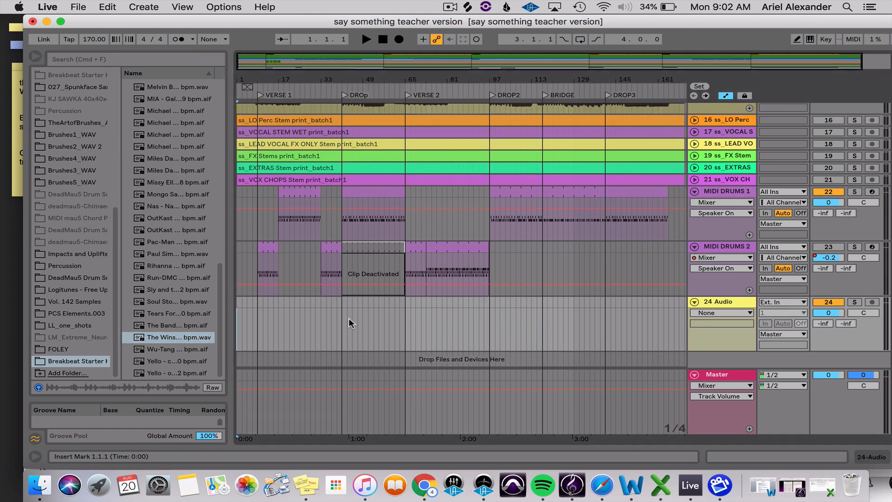
left_click_drag(194, 332, 258, 315)
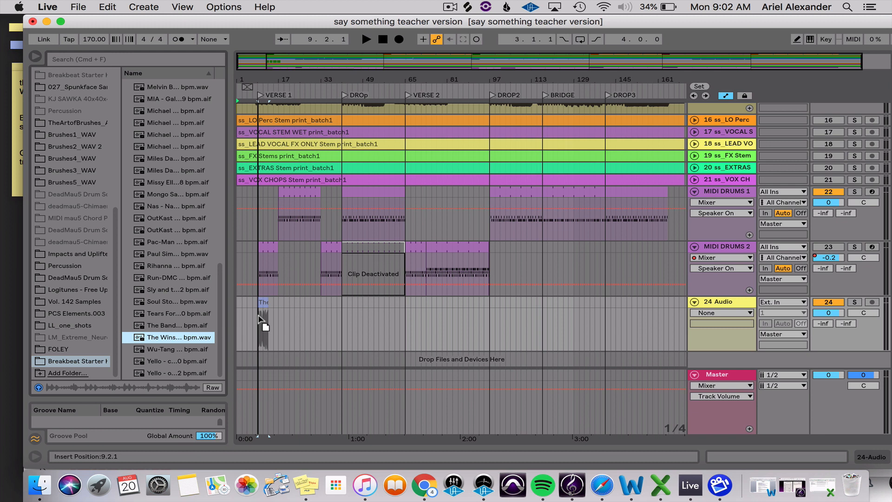
left_click_drag(258, 315, 258, 315)
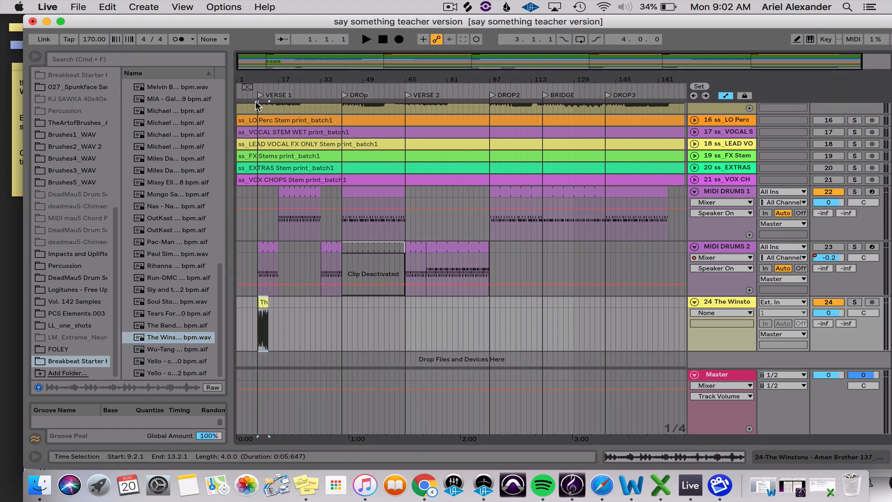
Move the Amen Brother clip on track 24 to the very start of the arrangement at 1.1.1
left_click_drag(249, 75, 249, 191)
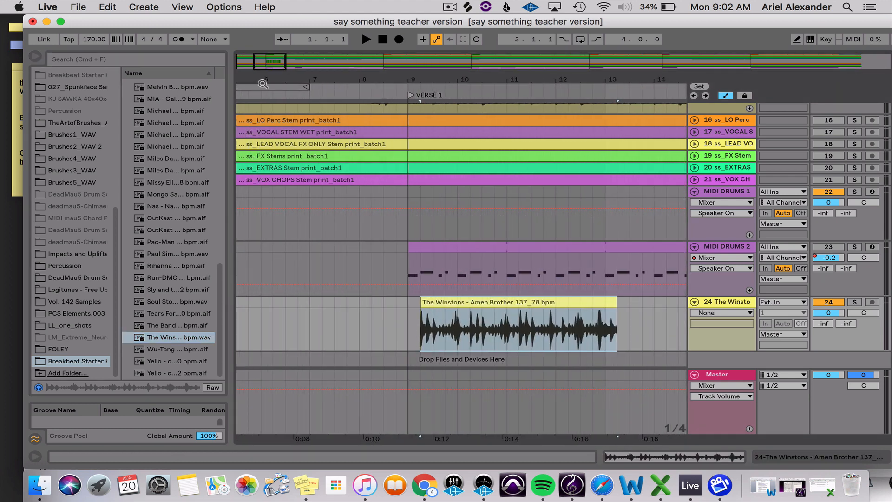
left_click_drag(457, 303, 274, 304)
scroll(356, 349, "left", 5)
scroll(356, 349, "up", 1)
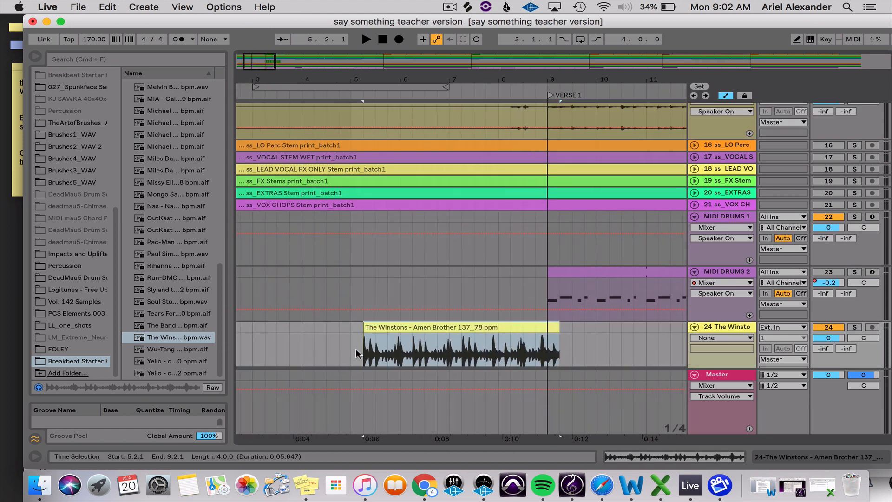
left_click_drag(390, 78, 390, 42)
left_click_drag(341, 78, 291, 47)
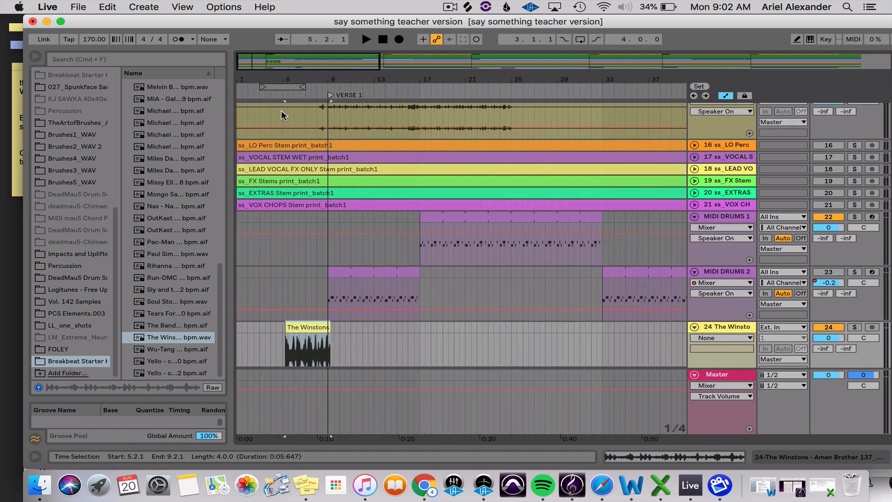
left_click_drag(289, 328, 241, 328)
left_click_drag(243, 80, 243, 141)
scroll(292, 297, "down", 3)
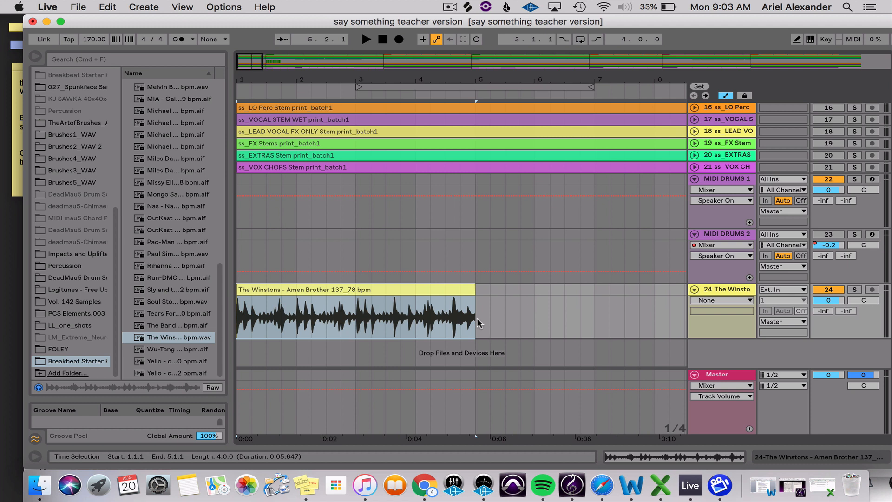
Set the arrangement's fixed grid to 1/8
left_click_drag(322, 78, 321, 100)
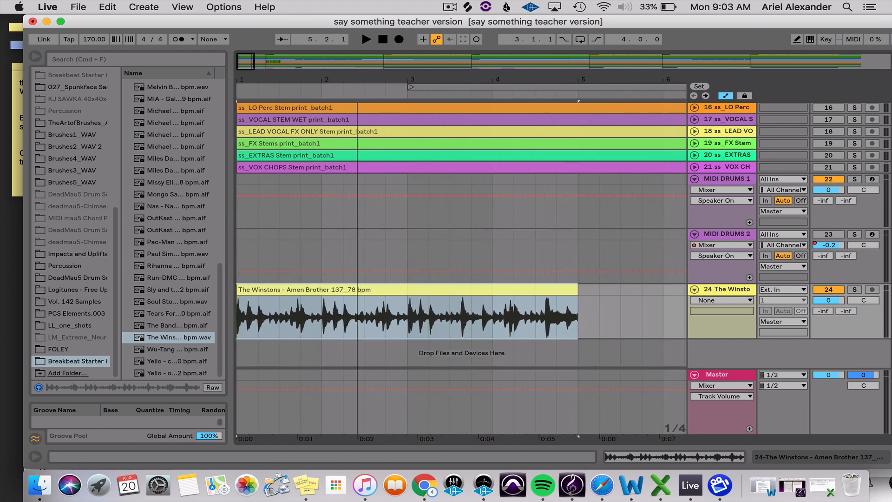
left_click(674, 424)
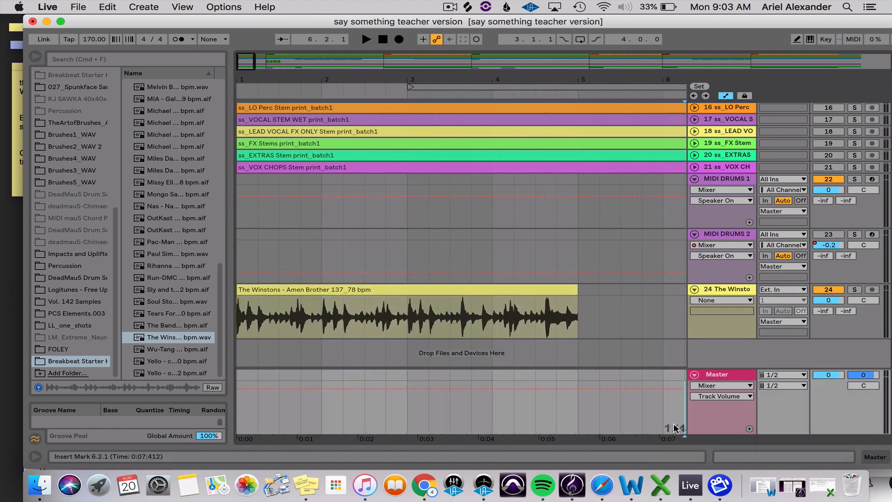
right_click(676, 426)
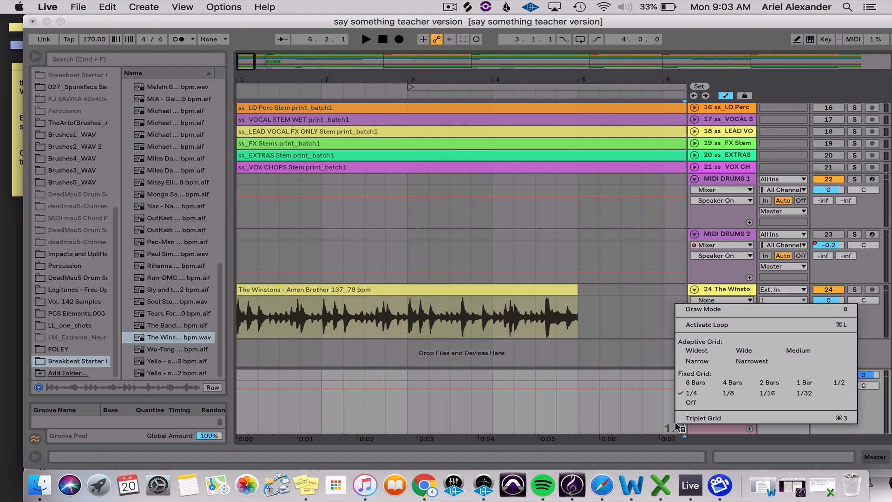
left_click(725, 392)
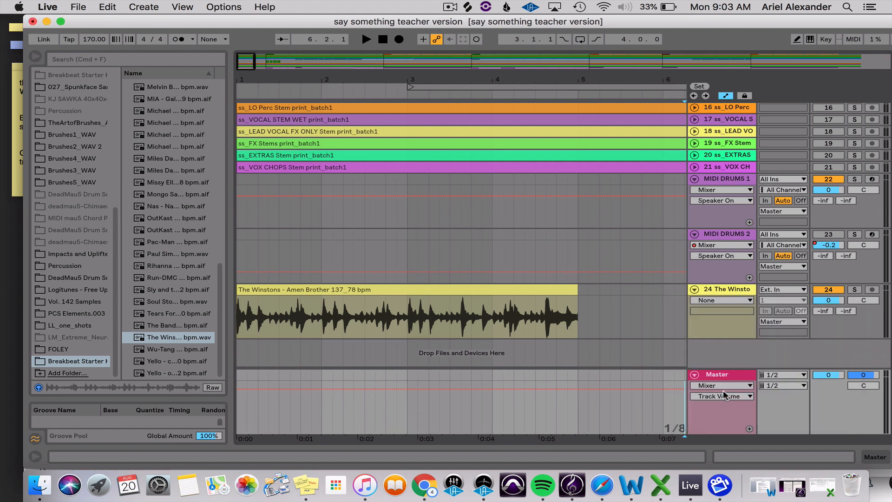
Split the Amen Brother clip on track 24 at every eighth note from 1.1.3 through 2.3.1
left_click(247, 304)
left_click_drag(261, 76, 271, 97)
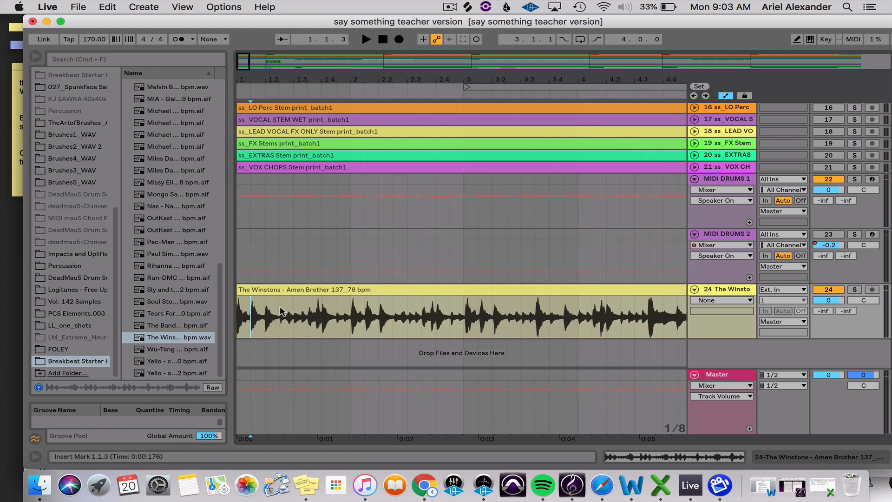
key("super+e")
key("Right")
key("super+e")
key("Right")
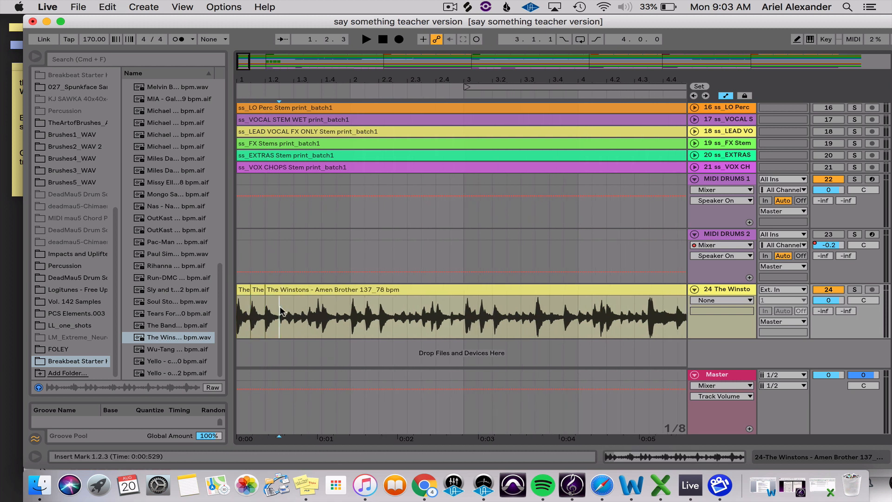
key("super+e")
key("Right")
key("super+e")
key("Right")
key("super+e")
key("Right")
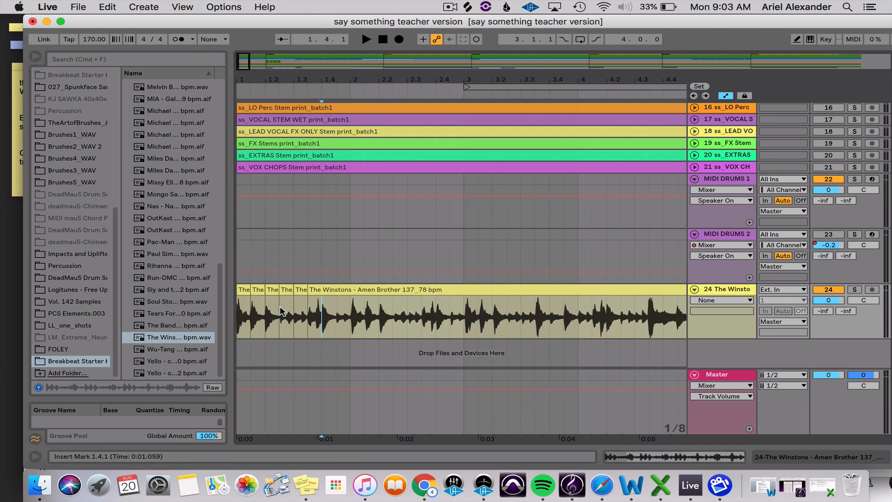
key("super+e")
key("Right")
key("super+e")
key("Right")
key("super+e")
key("Right")
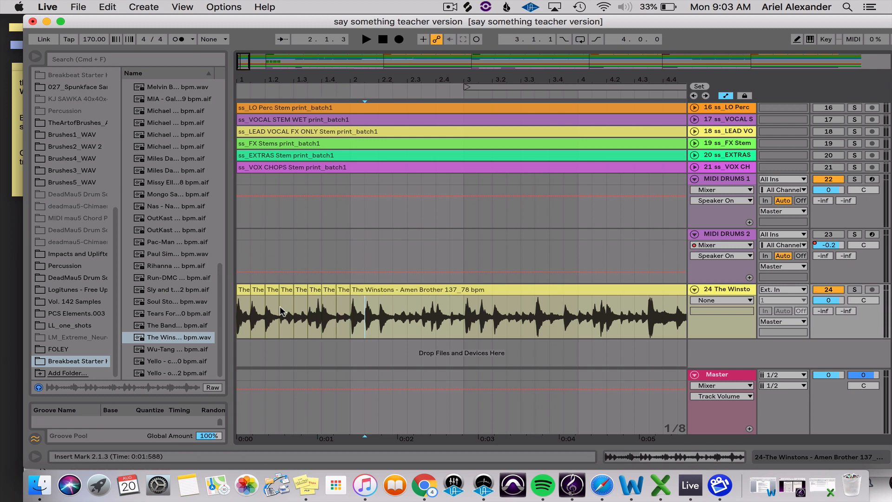
key("super+e")
key("Right")
key("super+e")
key("Right")
key("super+e")
key("Right")
key("super+e")
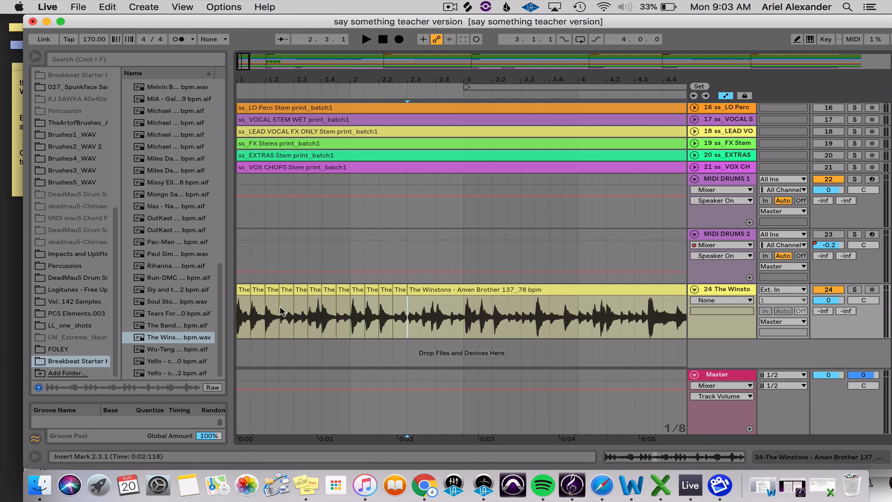
key("Right")
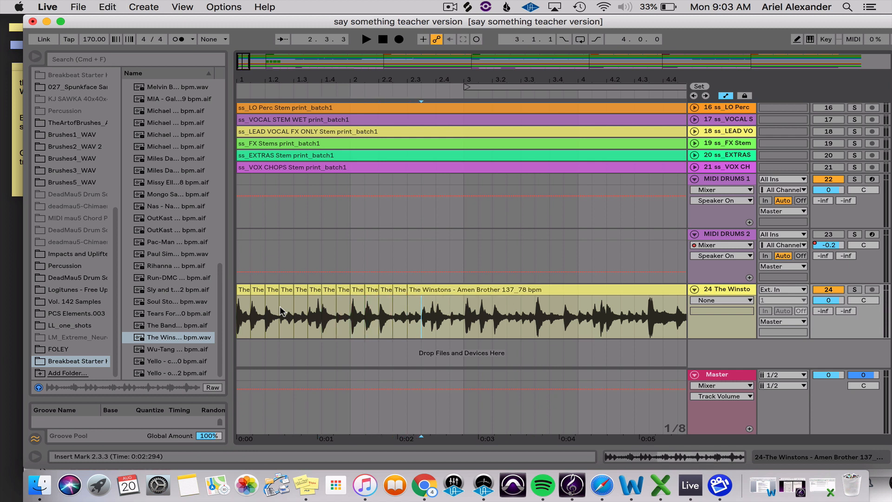
left_click(449, 7)
left_click(460, 34)
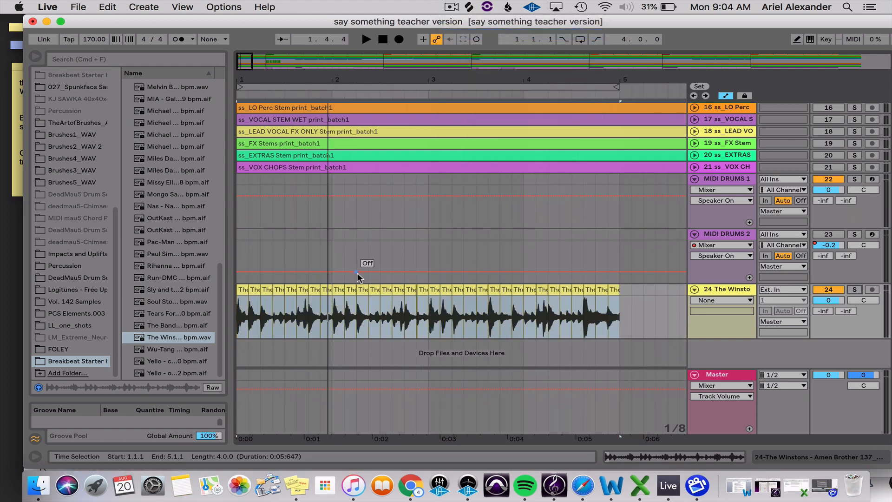
left_click(357, 272)
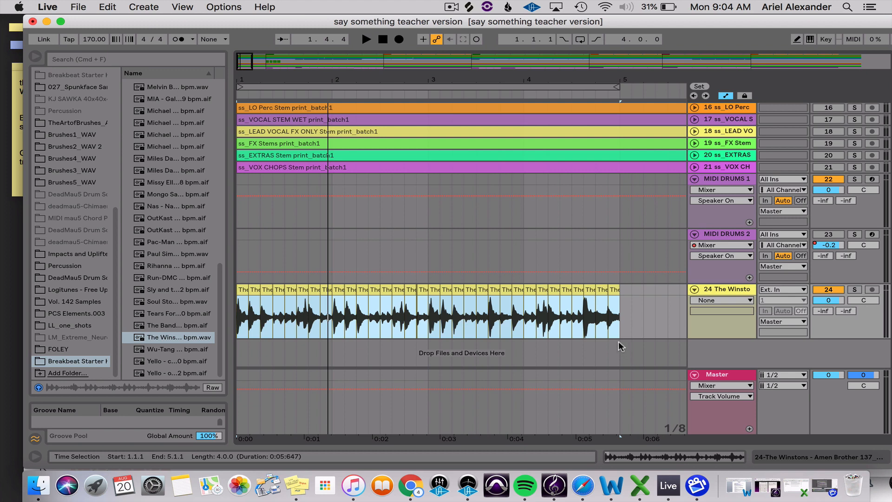
Insert a new audio track below the sliced Amen Brother track and name it breakbeat 1
key("super+t")
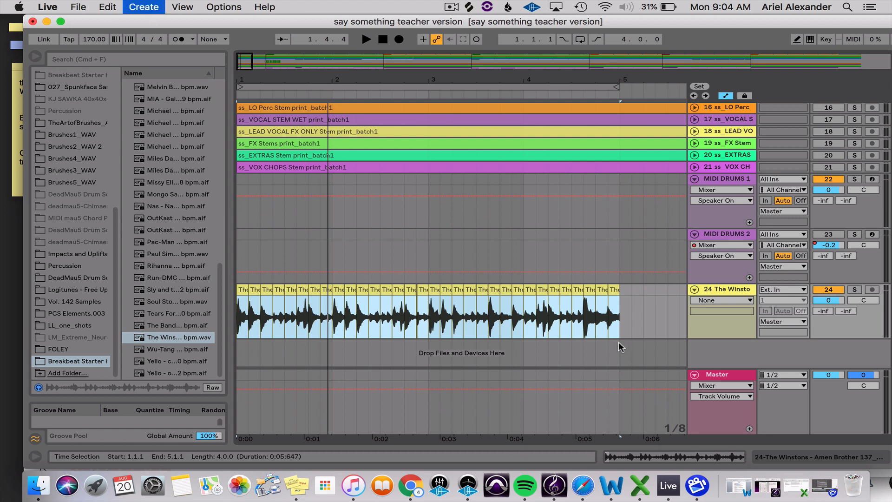
left_click(737, 307)
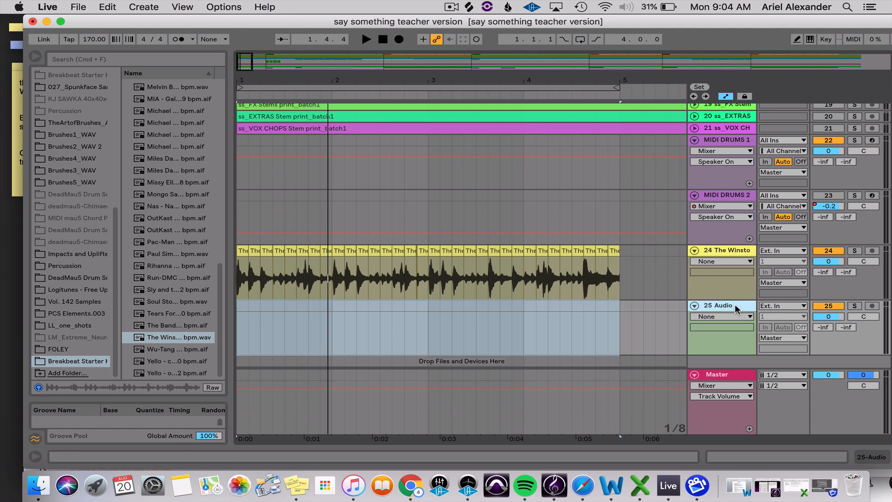
key("super+r")
type("breakbeat 1")
key("Return")
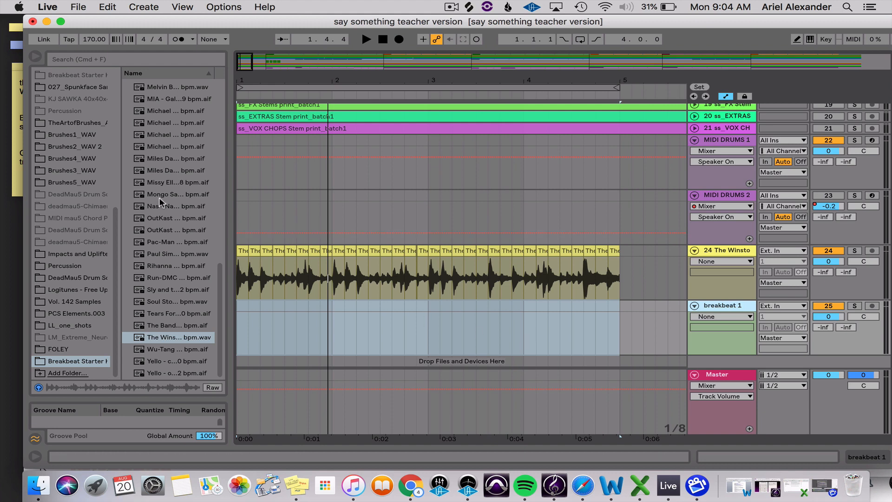
Add an Auto Filter to the breakbeat 1 track as a high-pass at about 611 Hz with 29% resonance
scroll(112, 190, "up", 10)
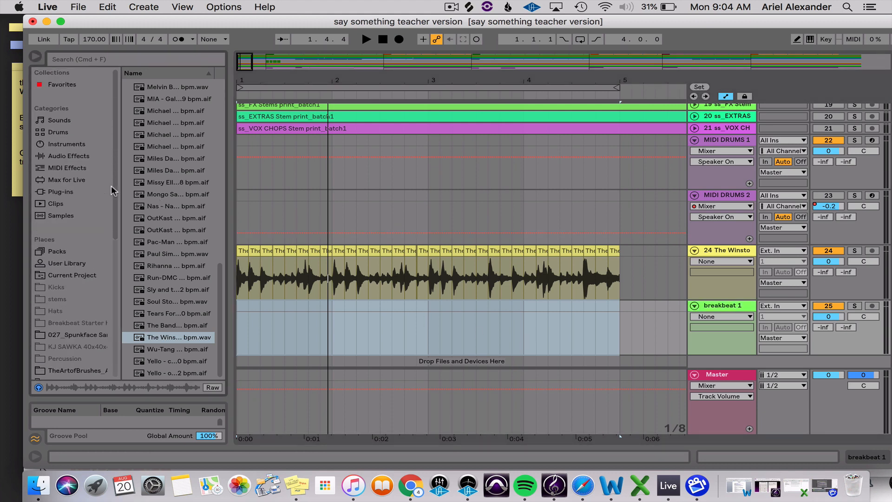
left_click(72, 158)
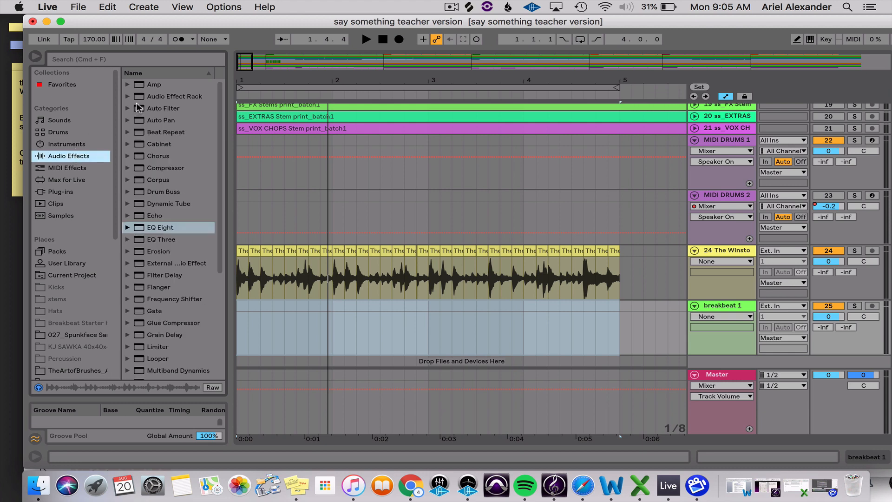
left_click_drag(142, 108, 717, 314)
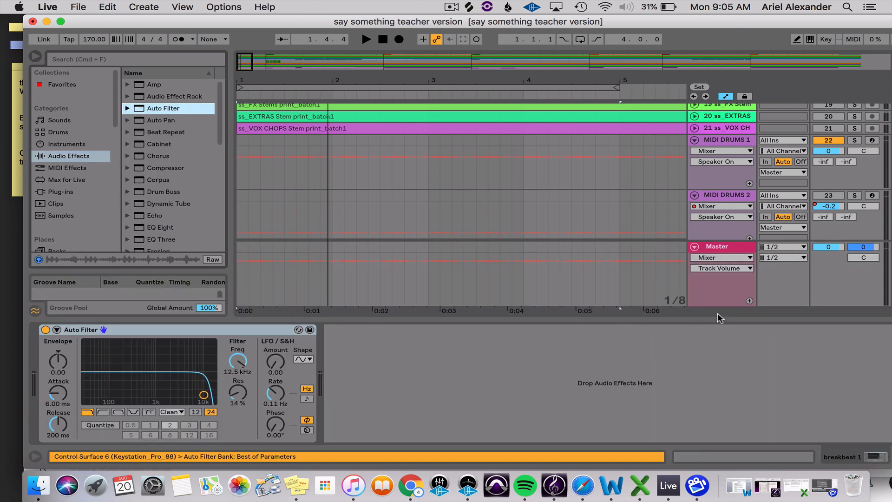
left_click(103, 412)
left_click_drag(203, 394, 146, 387)
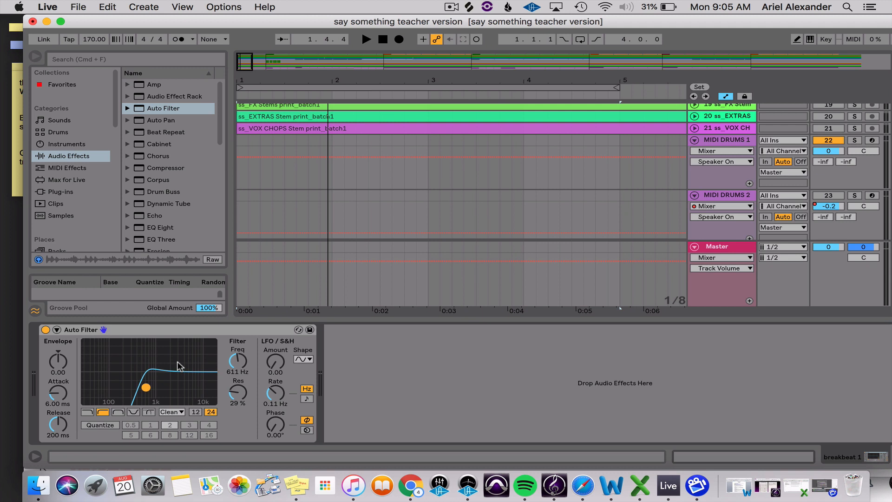
Add EQ Eight after the Auto Filter and make band 1 a low cut at about 574 Hz
left_click(139, 228)
double_click(139, 228)
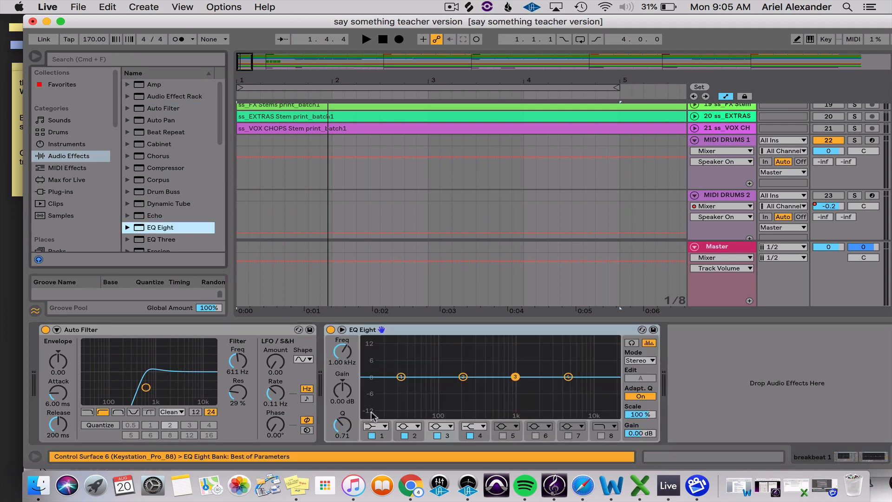
left_click(375, 426)
left_click(370, 351)
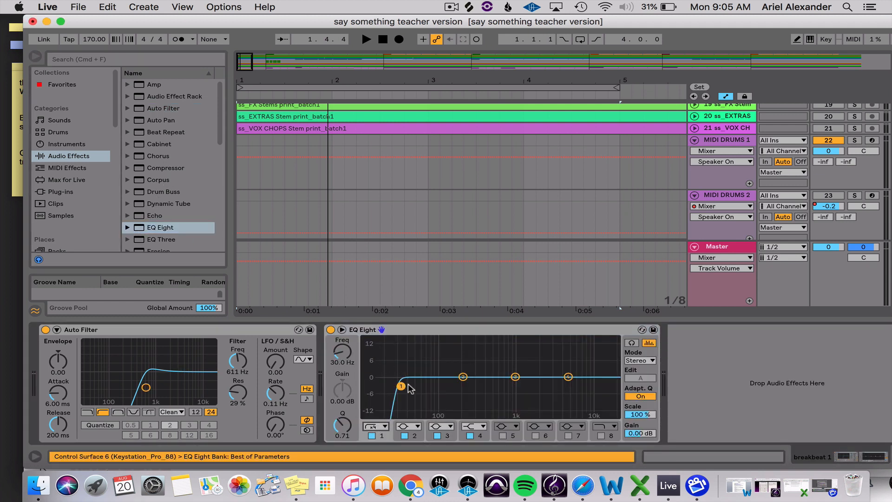
left_click_drag(408, 391, 497, 389)
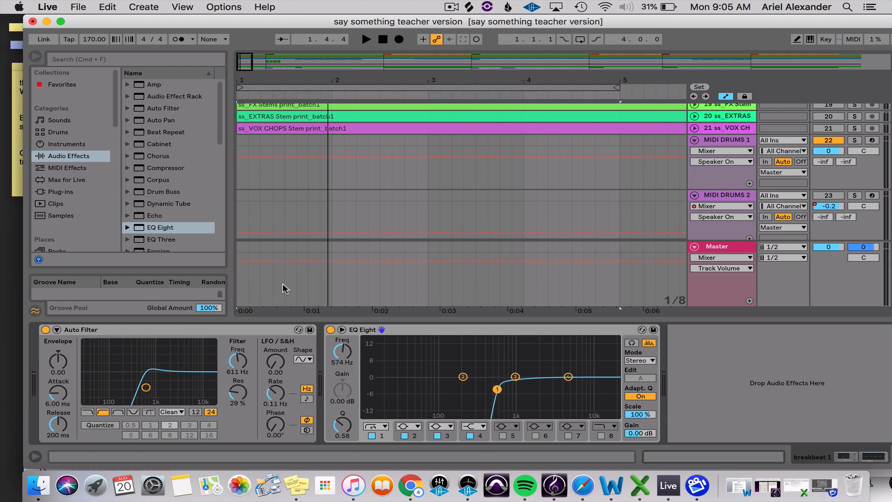
Try EQ Three on the breakbeat 1 track, and remove both EQ Three and EQ Eight from the device chain
scroll(165, 207, "down", 3)
double_click(161, 203)
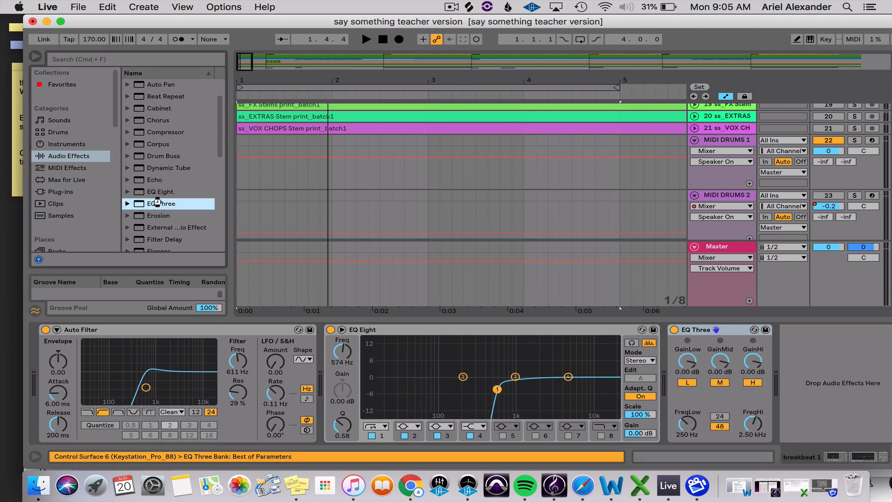
left_click(692, 334)
key("Delete")
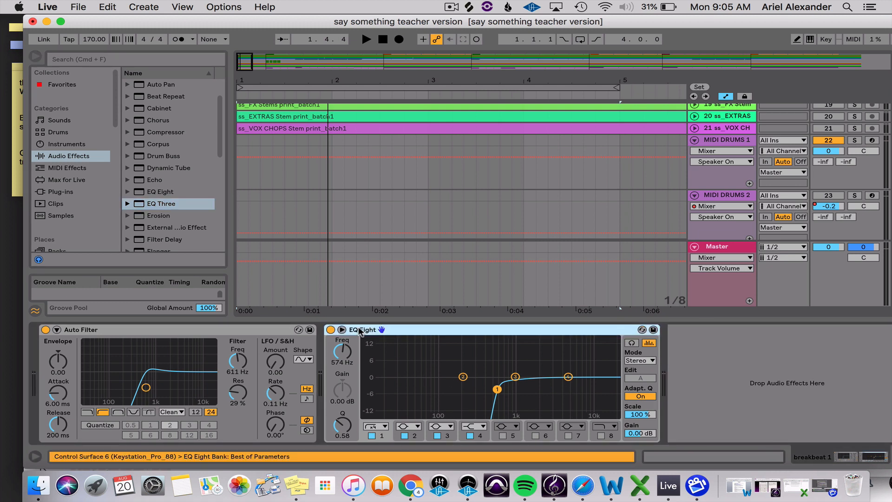
key("Delete")
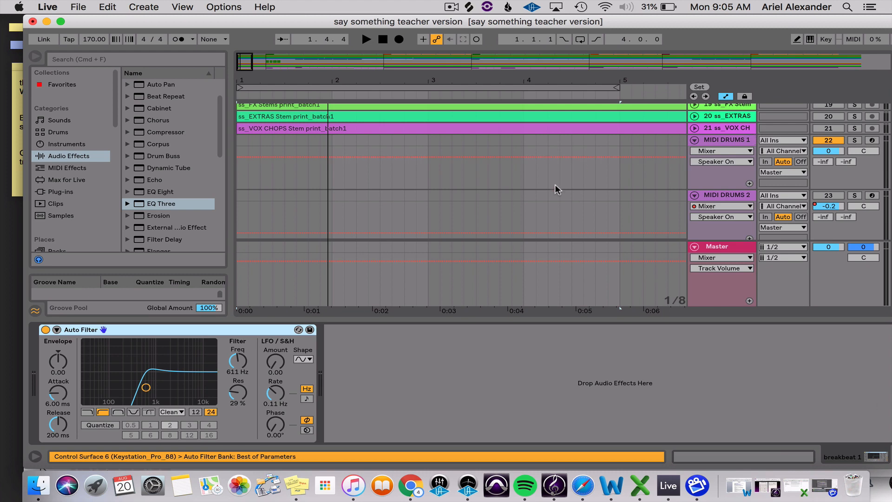
Copy the first Amen Brother slice from track 24 to 1.1.1 on the breakbeat 1 track
scroll(553, 189, "up", 3)
scroll(536, 171, "down", 1)
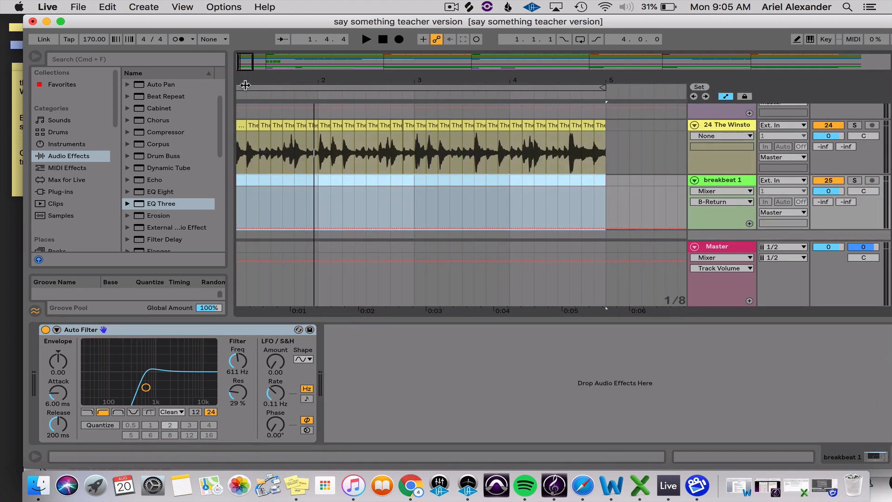
left_click(281, 193)
scroll(272, 210, "up", 2)
scroll(272, 210, "left", 1)
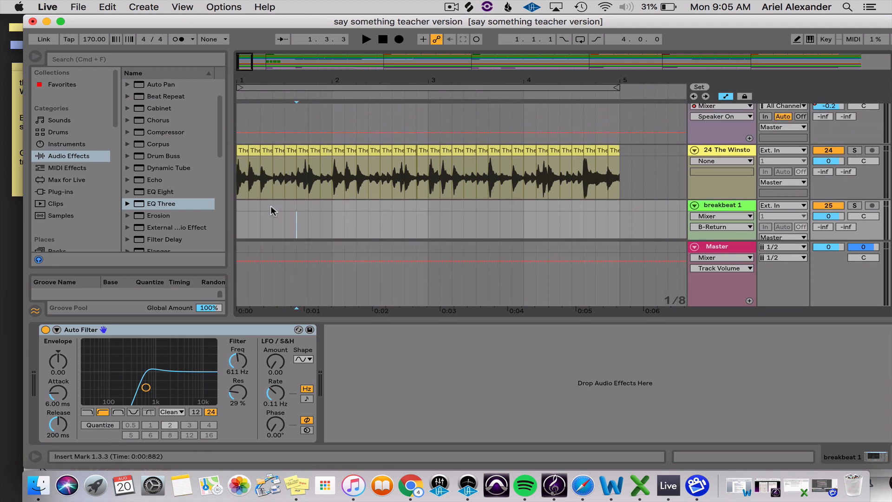
scroll(274, 211, "up", 1)
scroll(274, 211, "down", 4)
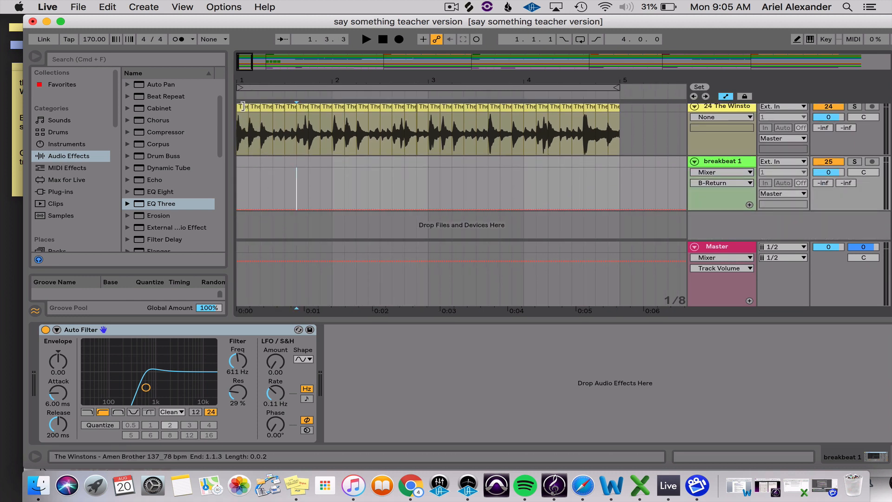
left_click(242, 107)
key("super+c")
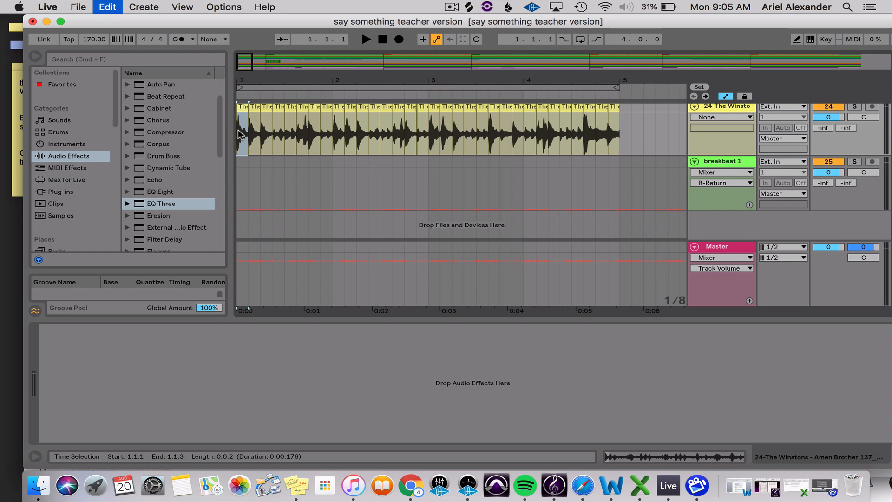
left_click(238, 174)
key("super+v")
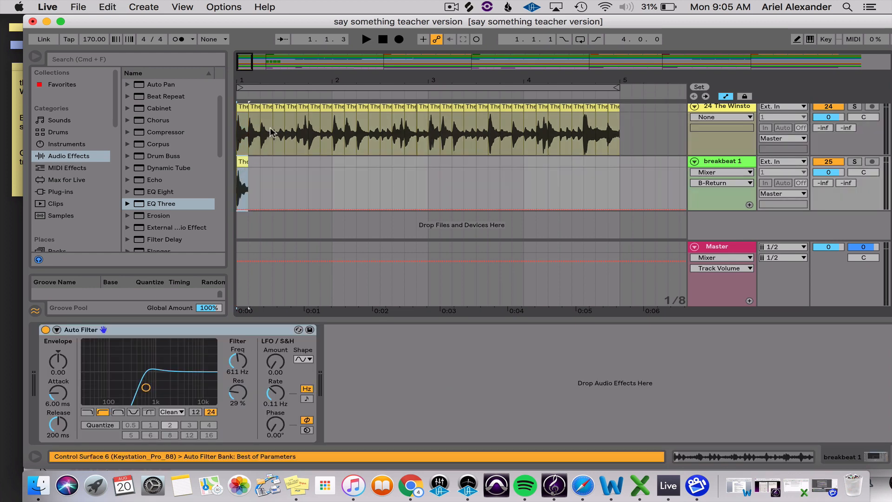
Copy the track 24 slices at 1.2.3 and 1.4.1 to 1.1.3 and 1.2.1 on the breakbeat 1 track
left_click(279, 107)
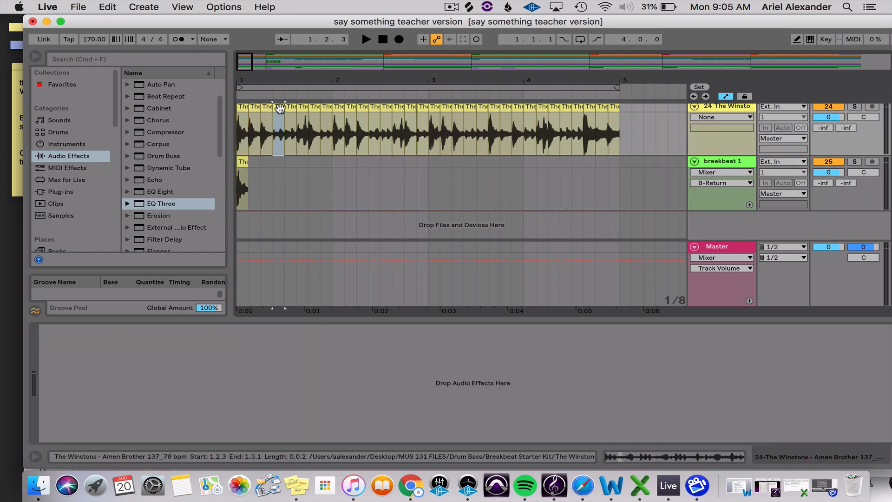
key("super+c")
left_click(248, 175)
key("super+v")
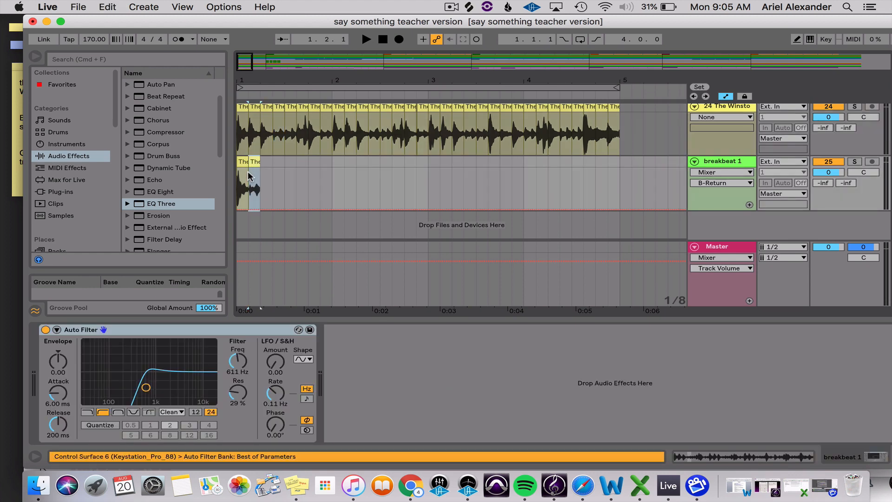
left_click(314, 108)
key("super+c")
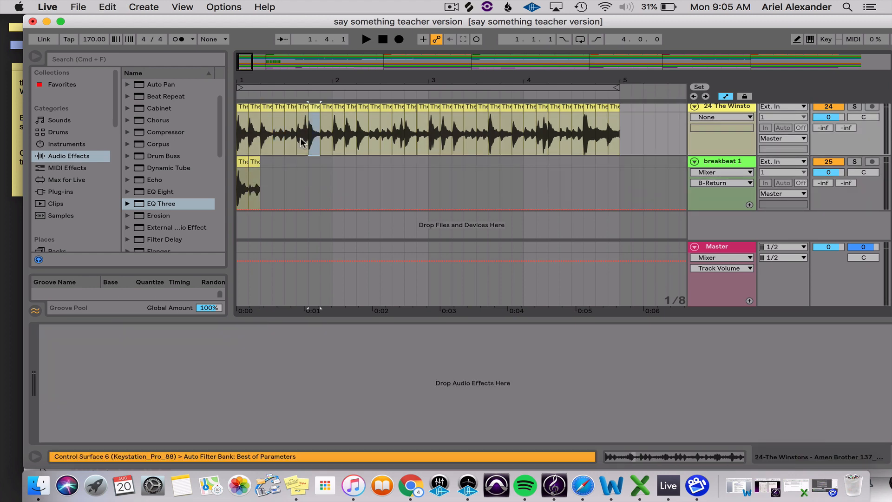
left_click(261, 176)
key("super+v")
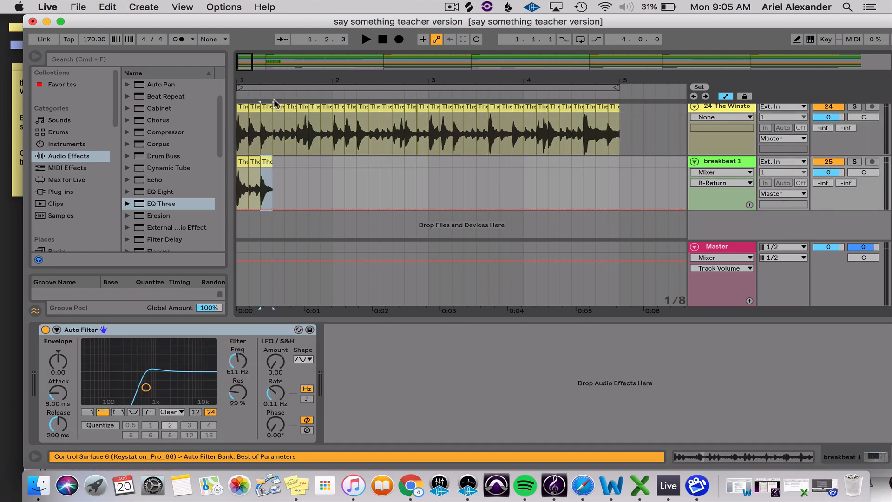
Copy the track 24 slices at 1.2.1 and 1.4.1 to 1.2.3 and 1.3.1 on the breakbeat 1 track
left_click(267, 112)
key("super+c")
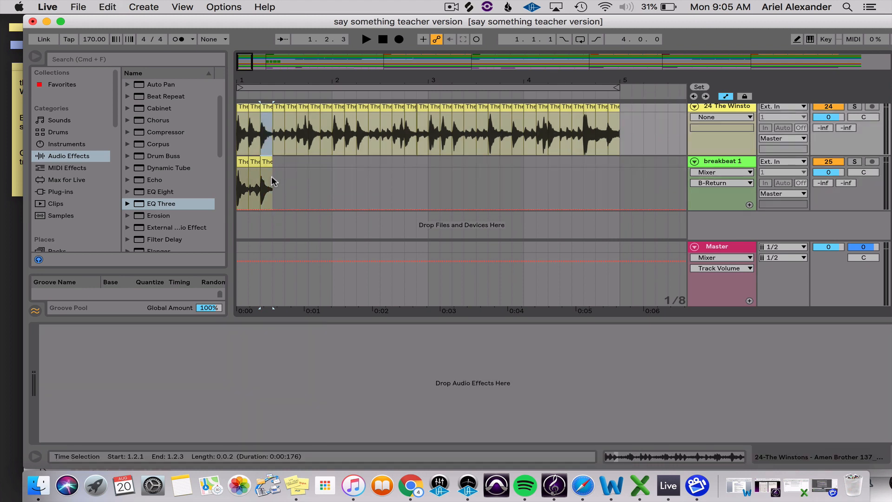
left_click(272, 179)
key("super+v")
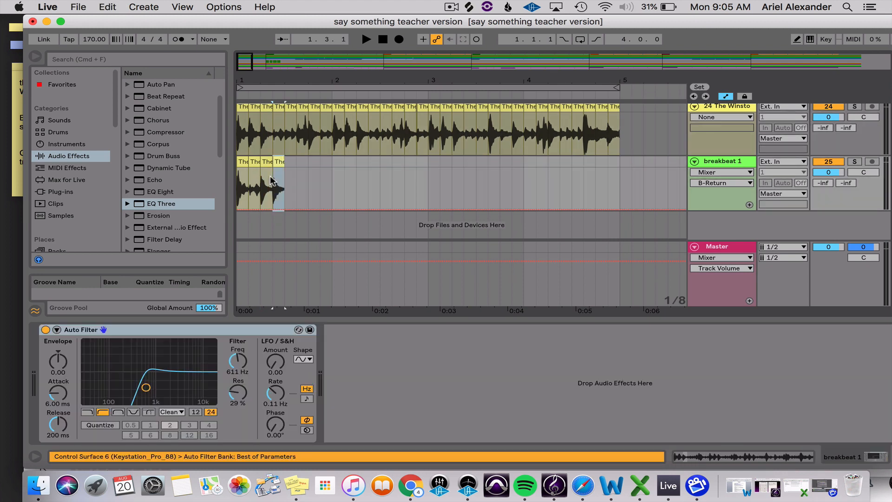
left_click(314, 109)
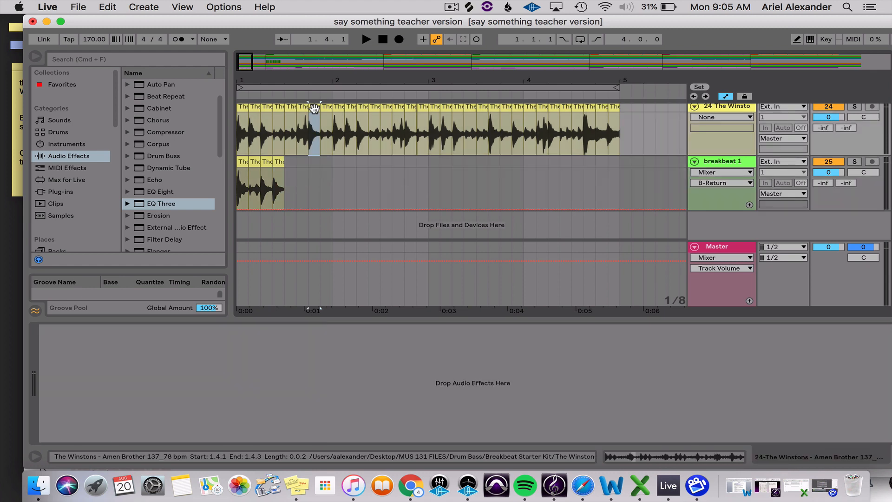
key("super+c")
left_click(286, 180)
key("super+v")
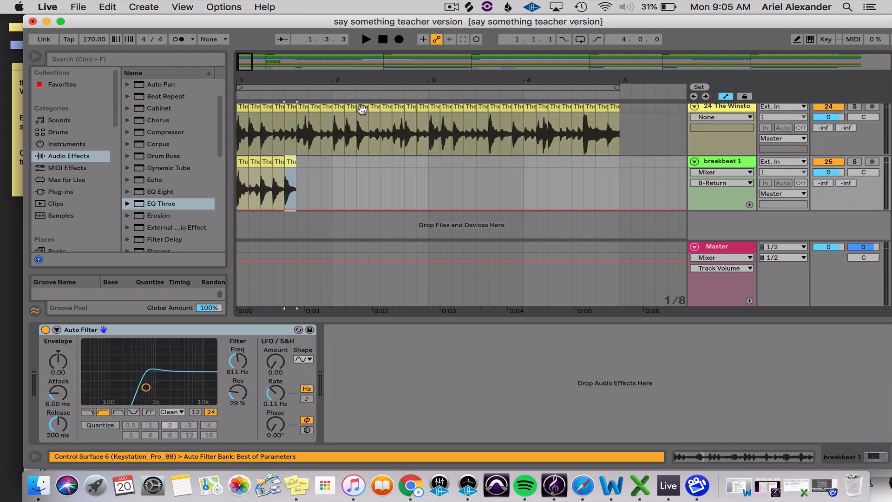
Copy the track 24 slices at 2.2.1 and 2.4.1 to 1.3.3 and 1.4.1 on the breakbeat 1 track
left_click(362, 109)
key("super+c")
left_click(296, 182)
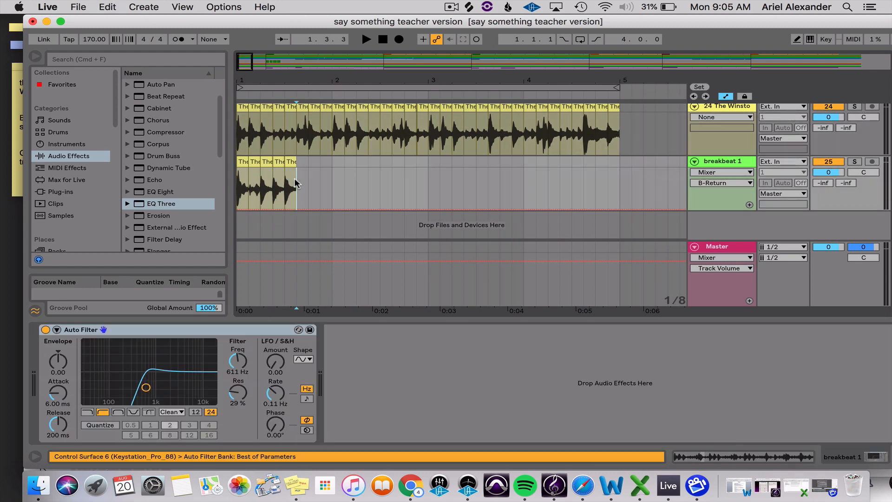
key("super+v")
left_click(407, 107)
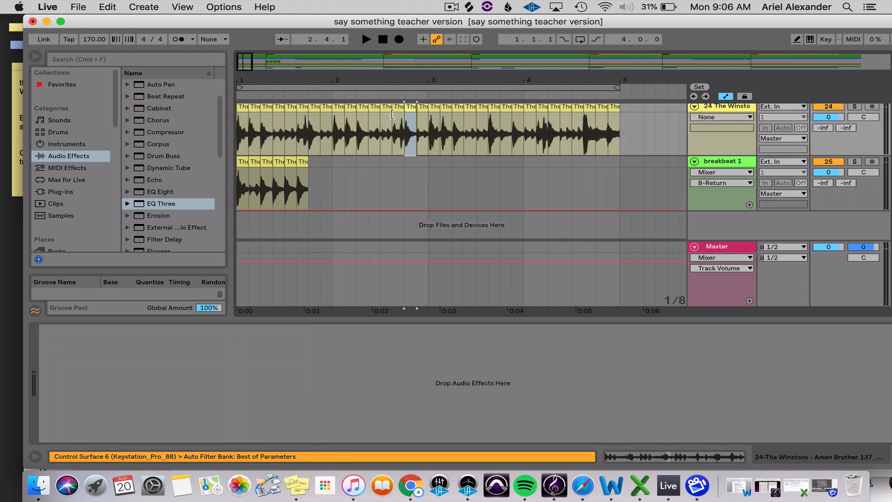
key("super+c")
left_click(307, 173)
key("super+v")
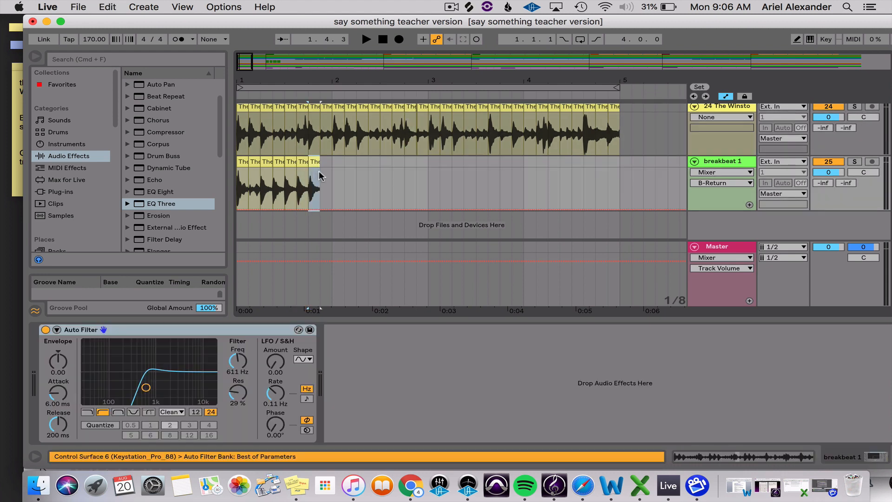
Copy the track 24 slice at 2.1.3 to 1.4.3 on the breakbeat 1 track
left_click(350, 107)
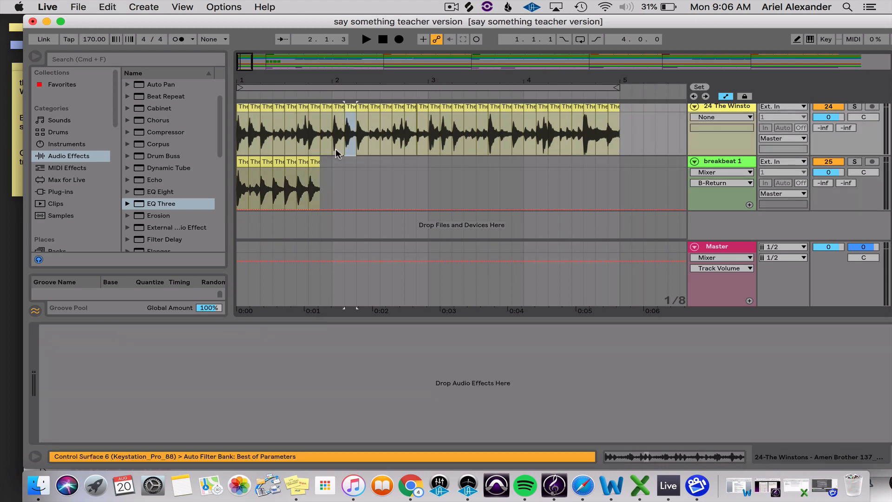
left_click(316, 165)
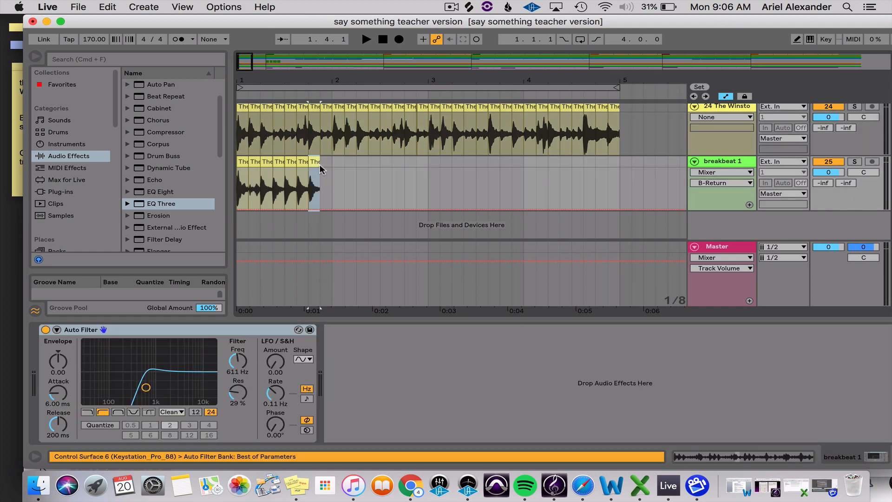
key("super+d")
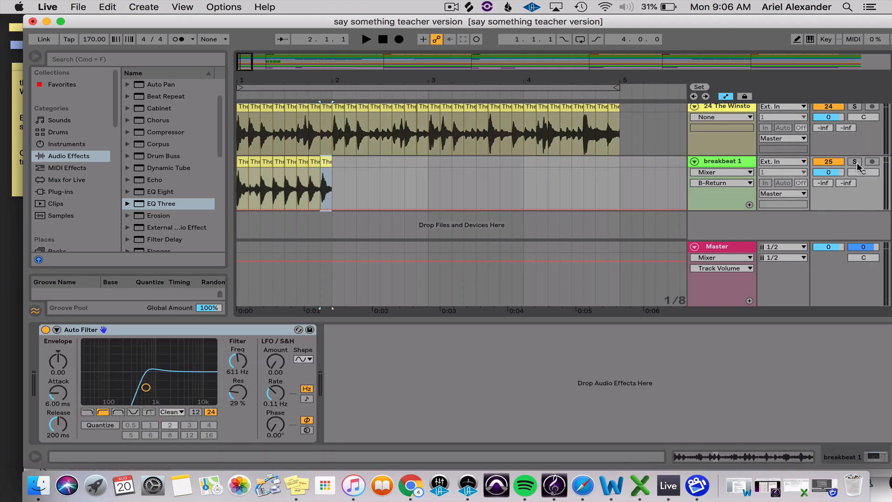
Solo the breakbeat 1 track and play its pattern in a one-bar loop from 1.1.1 to 2.1.1
left_click(854, 161)
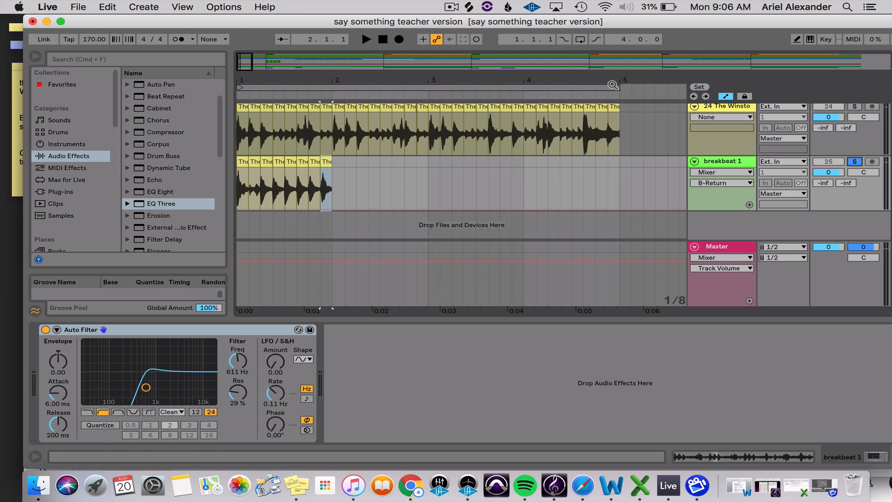
left_click_drag(615, 87, 332, 88)
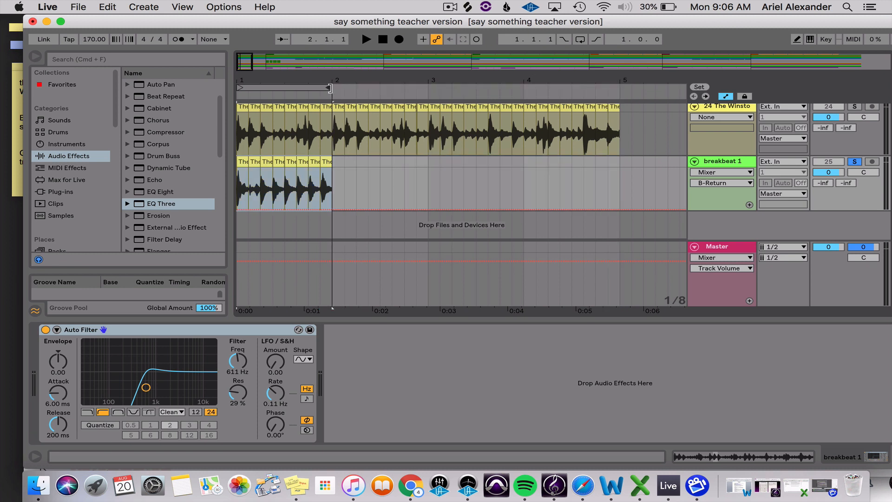
key("space")
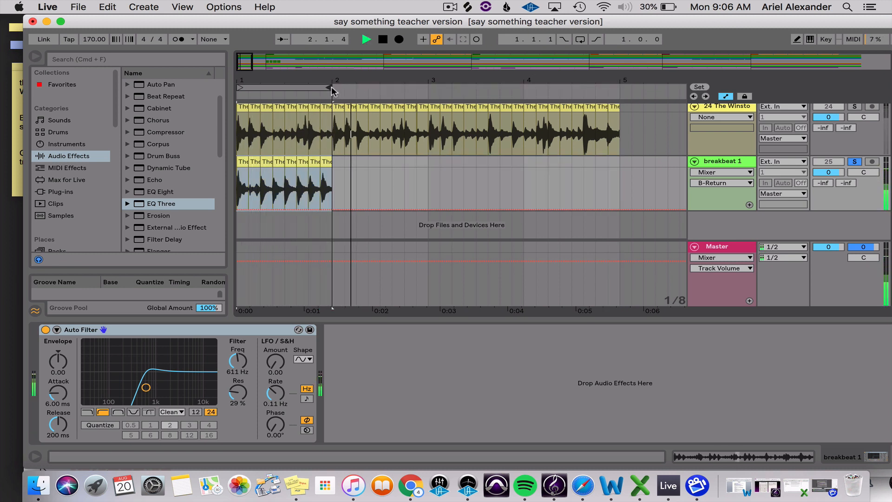
key("space")
left_click(580, 39)
key("space")
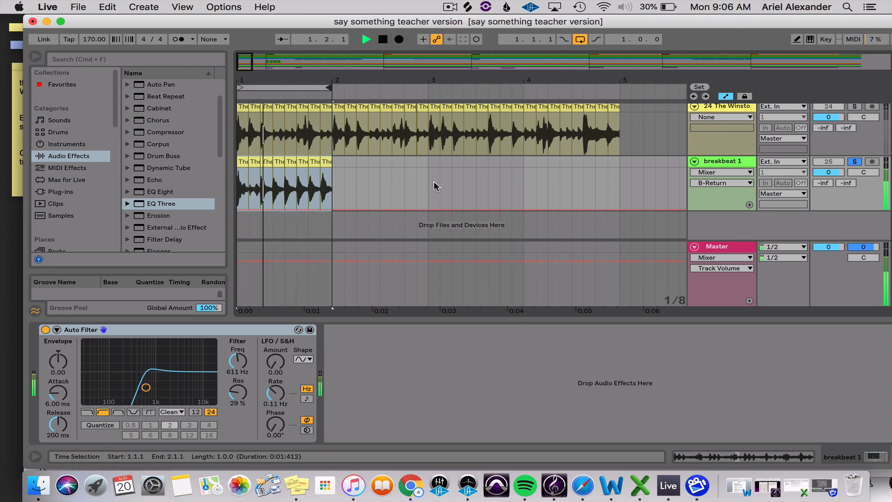
key("space")
Replace the breakbeat 1 slice at 1.3.1 with the track 24 slice at 2.2.3 and play the loop from the start
left_click_drag(297, 163, 285, 164)
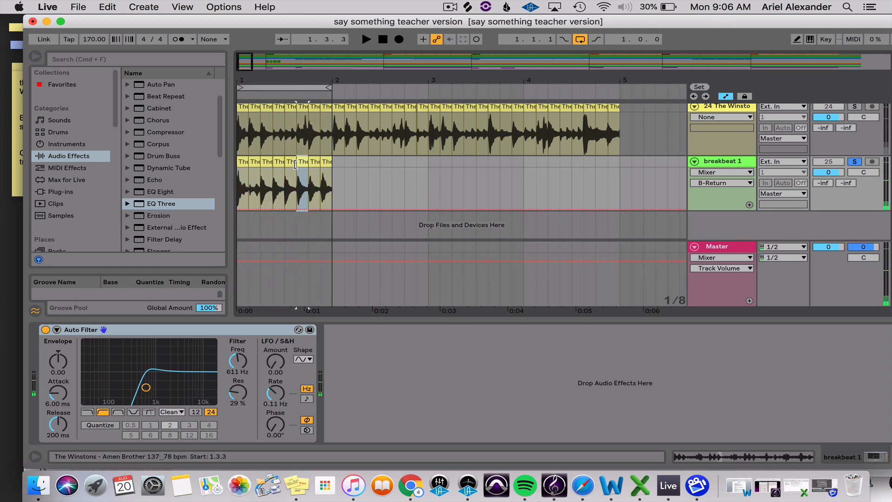
left_click(374, 108)
key("super+c")
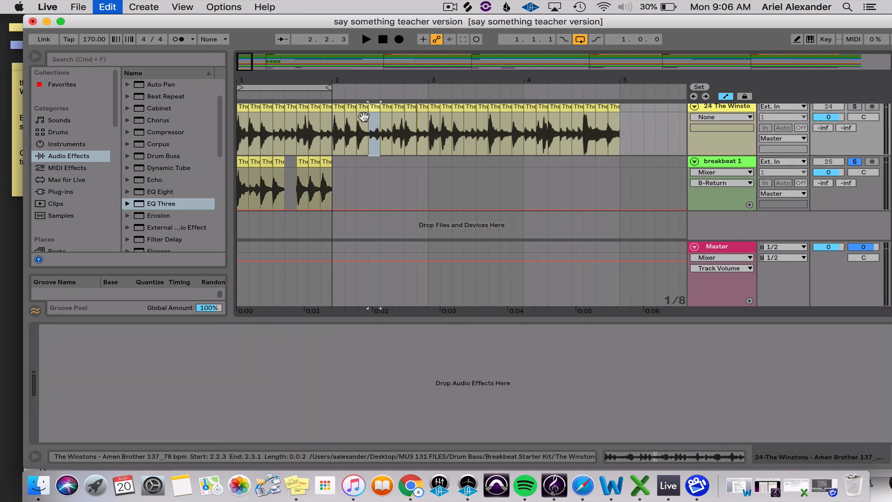
left_click(285, 176)
key("super+v")
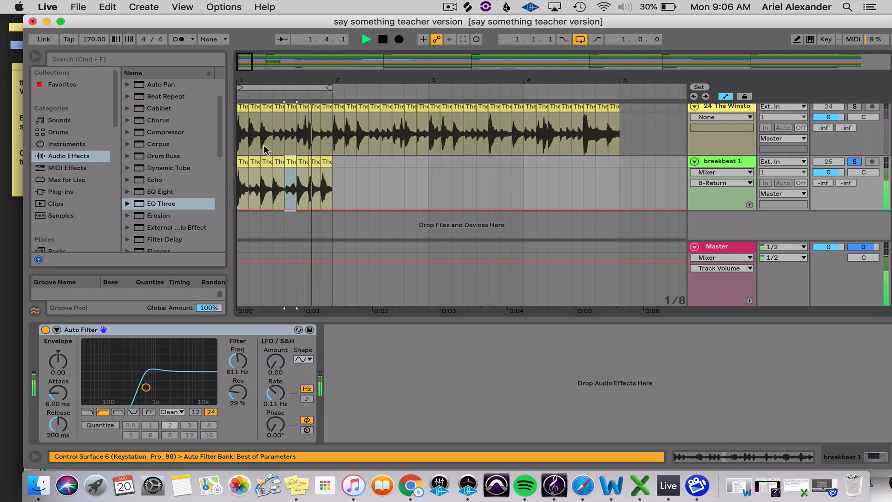
double_click(382, 40)
key("space")
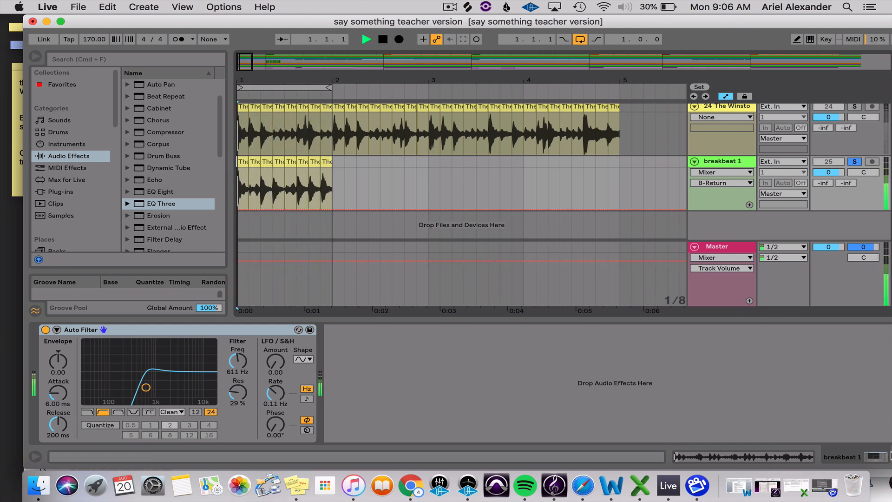
key("space")
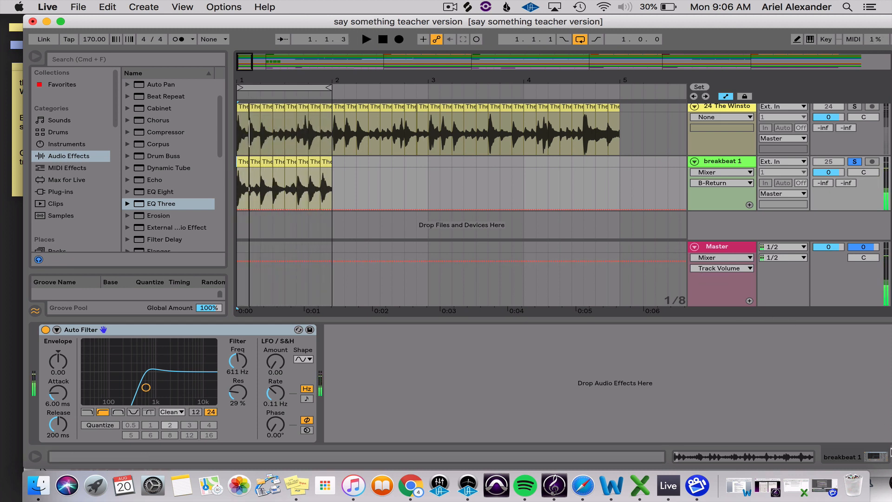
Move the MIDI DRUMS 2 clip from bar 9 to 1.1.1 and solo that track to hear it together with breakbeat 1
double_click(650, 22)
left_click(877, 458)
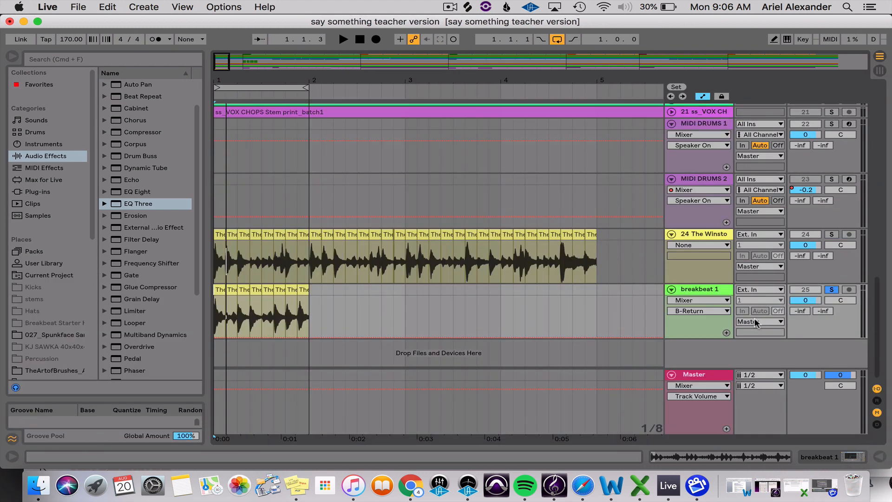
scroll(755, 209, "up", 5)
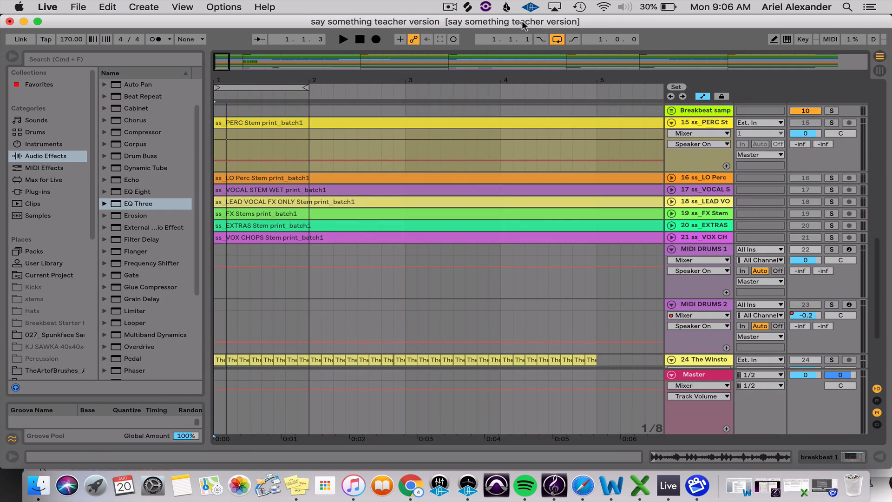
left_click_drag(415, 75, 415, 41)
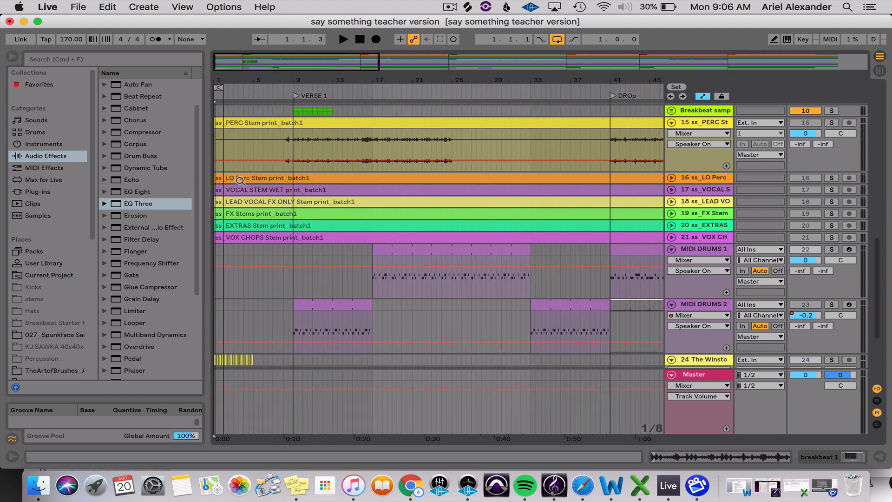
scroll(241, 237, "down", 5)
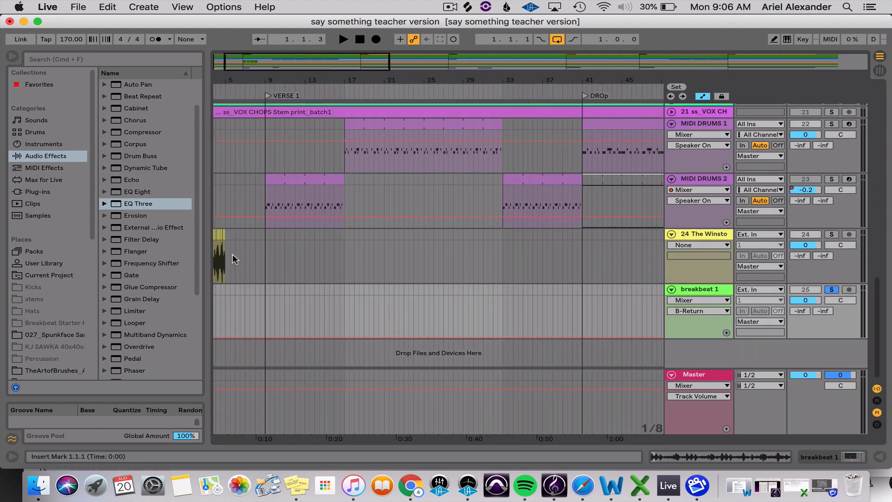
left_click_drag(314, 179, 229, 180)
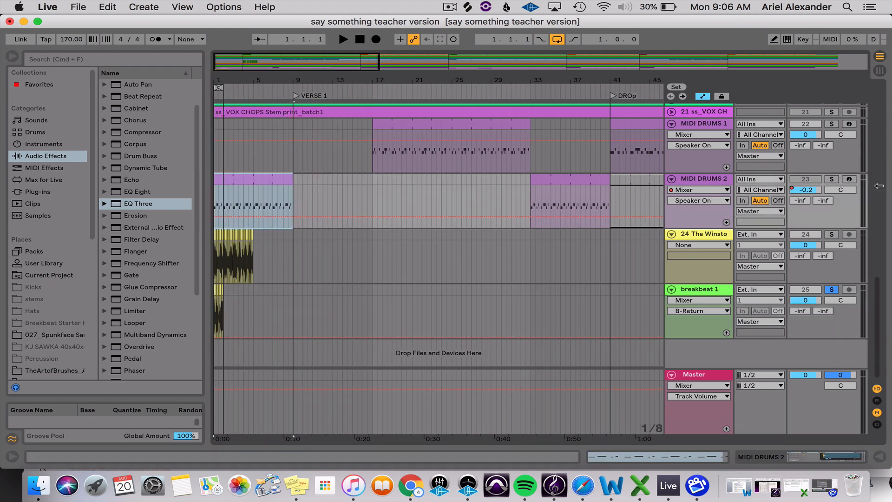
left_click(831, 179)
key("space")
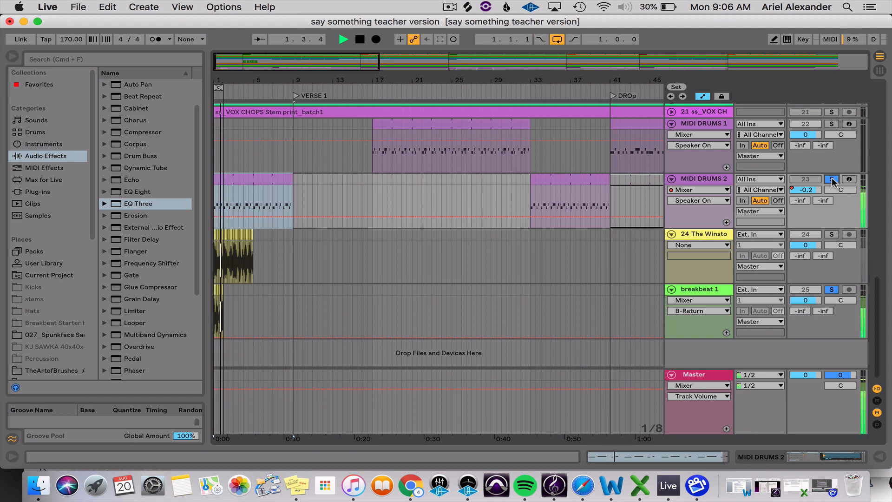
key("space")
Undo the move of the MIDI DRUMS 2 clip to bar 1
key("super+z")
key("super+z")
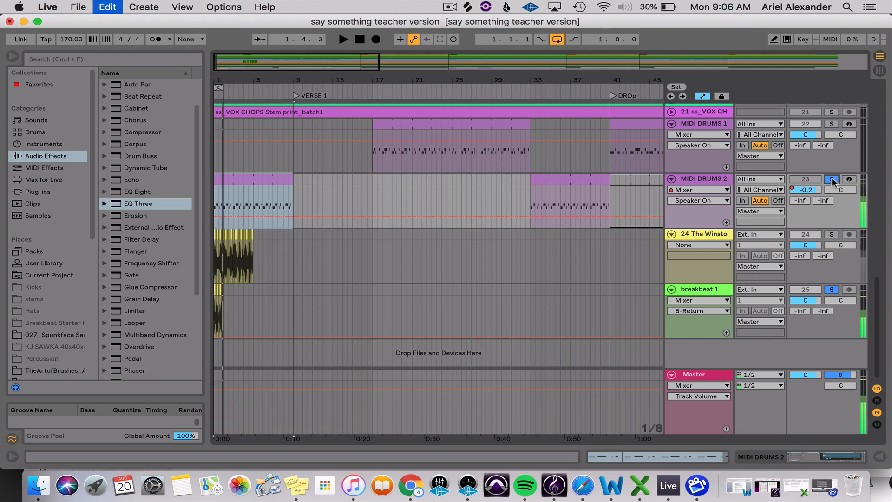
left_click(240, 325)
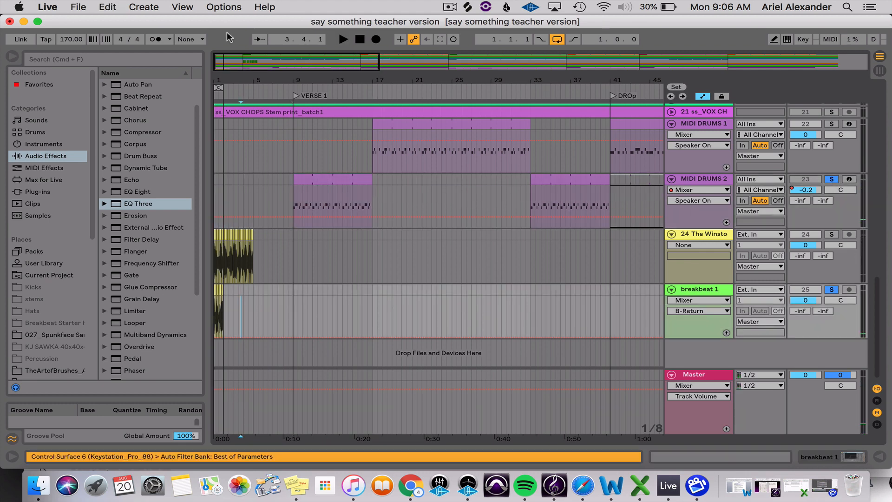
Transpose the breakbeat 1 slice at 1.2.1 up 20 semitones in its clip settings
left_click_drag(223, 79, 288, 265)
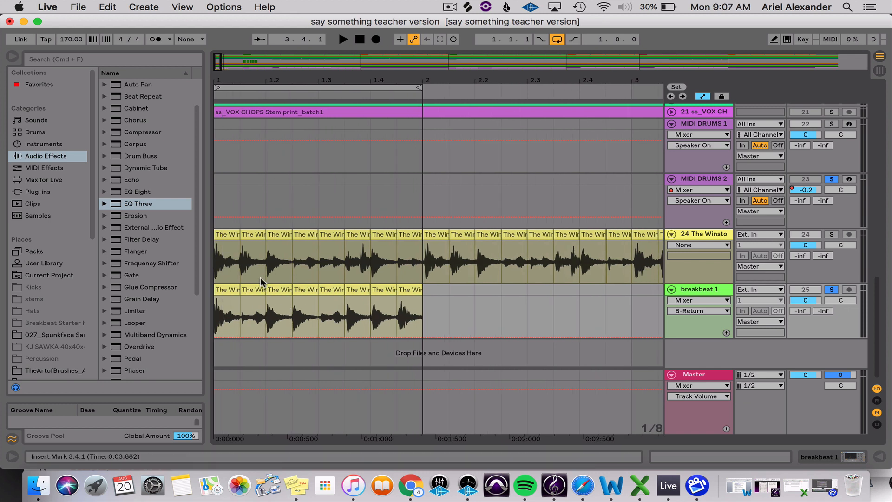
scroll(261, 278, "right", 1)
scroll(261, 280, "left", 1)
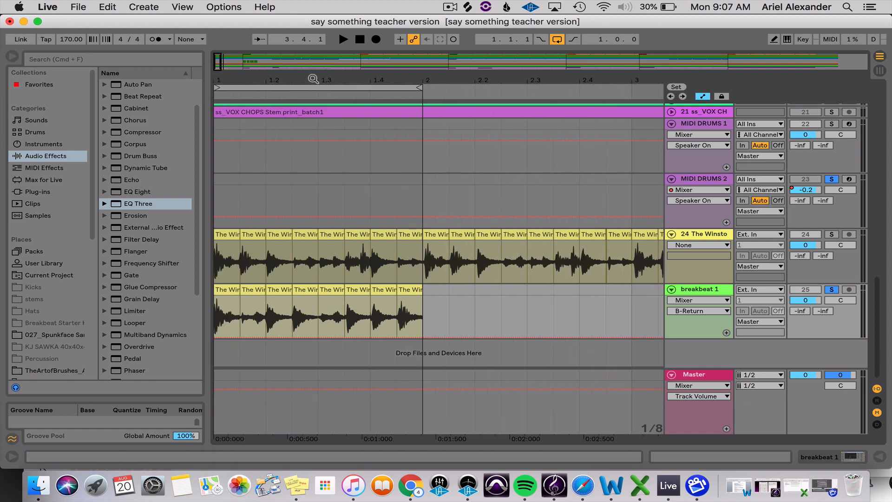
scroll(260, 280, "down", 3)
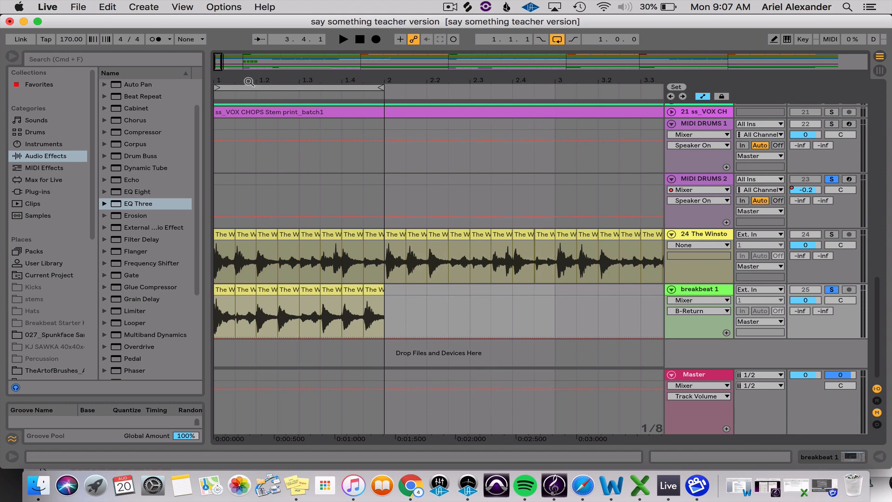
mouse_move(248, 80)
left_mouse_down()
mouse_move(248, 106)
mouse_move(250, 95)
left_mouse_up()
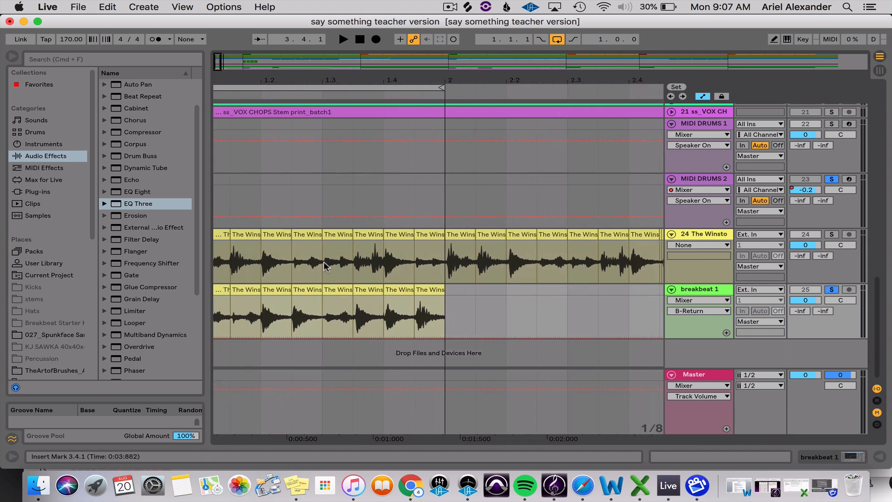
scroll(324, 313, "up", 1)
scroll(324, 313, "left", 1)
scroll(253, 317, "down", 1)
scroll(253, 317, "right", 1)
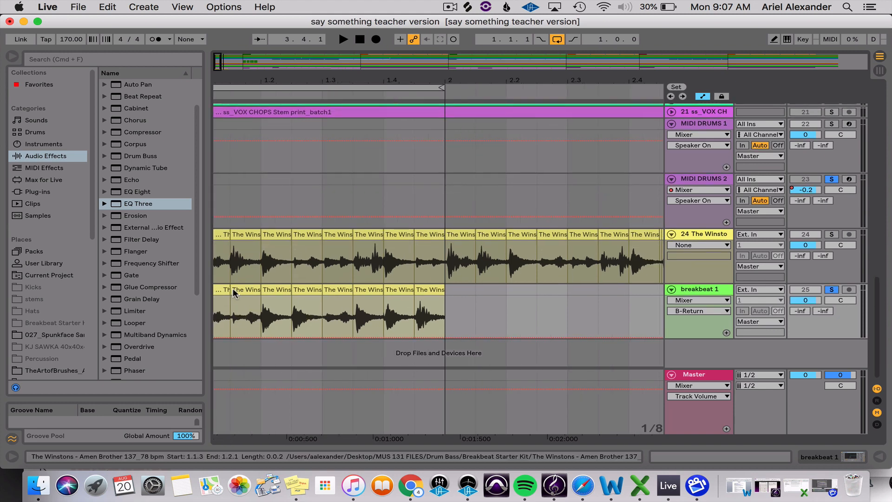
double_click(273, 292)
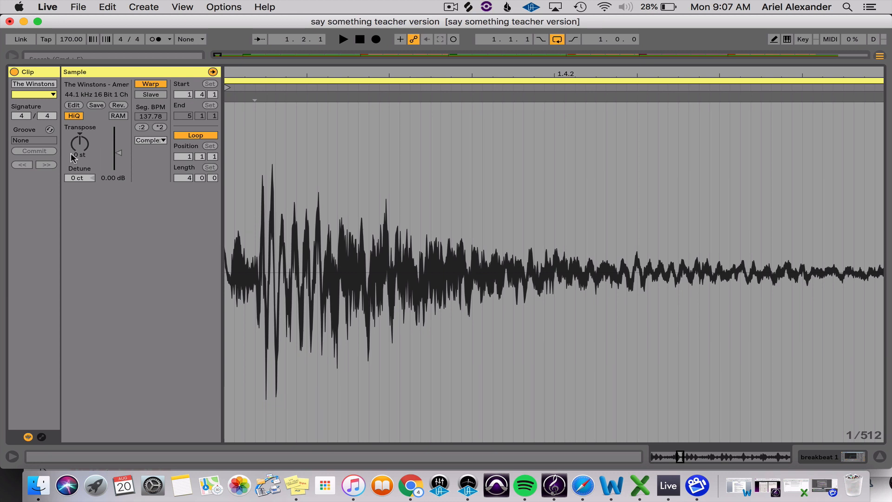
left_click(77, 156)
left_click(878, 459)
Play the one-bar loop from the start to hear the transposed slice in the pattern
key("space")
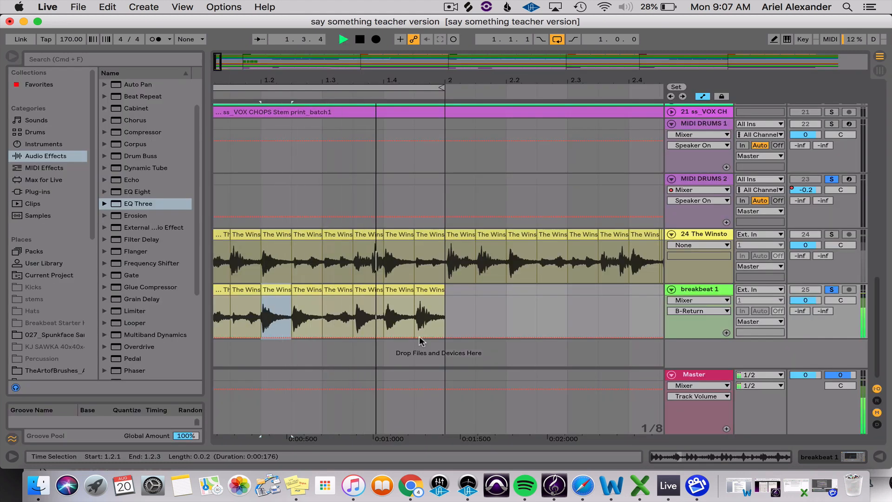
key("space")
left_click(360, 40)
key("space")
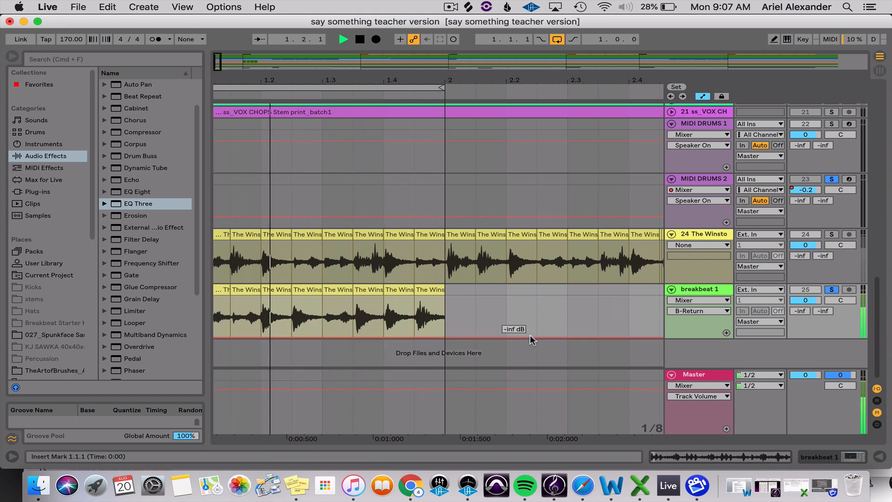
key("space")
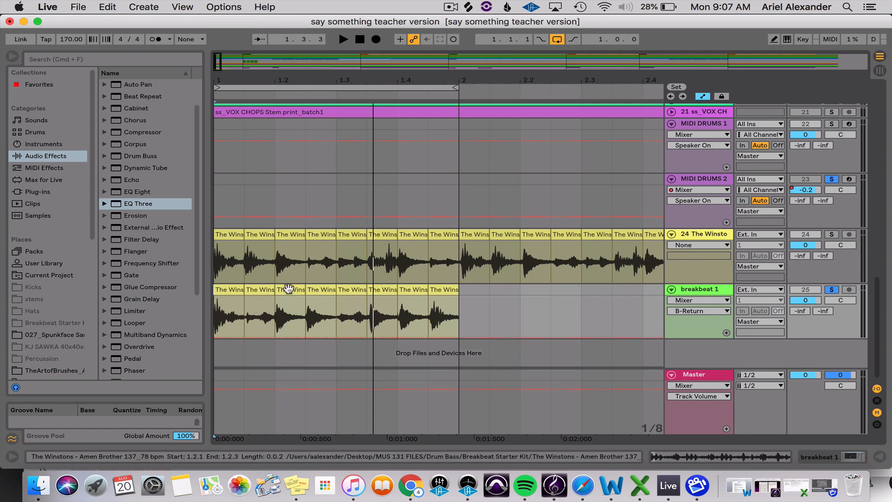
Lower the transposition of the breakbeat 1 slice at 1.2.1 and play the loop again
double_click(289, 289)
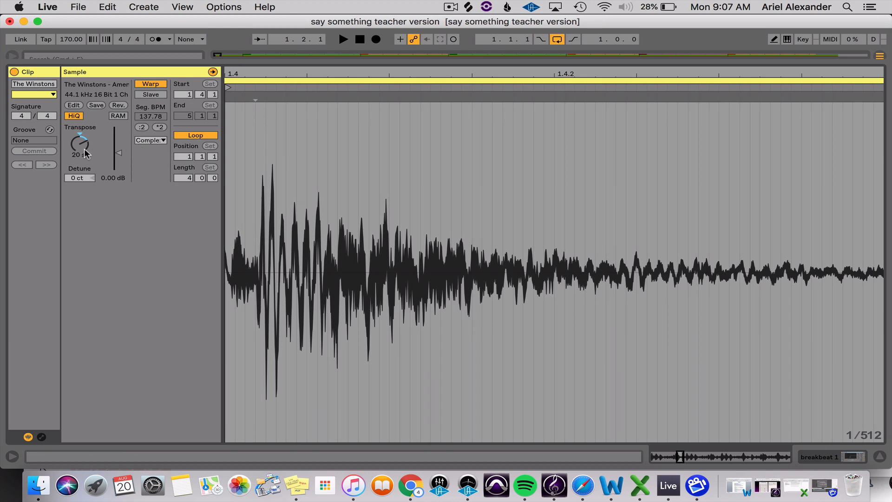
left_click_drag(79, 143, 79, 154)
key("space")
left_click(880, 456)
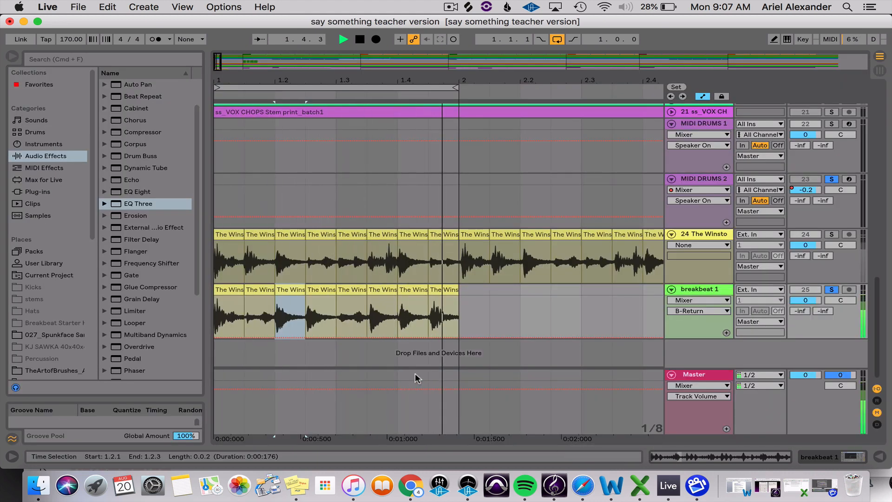
key("space")
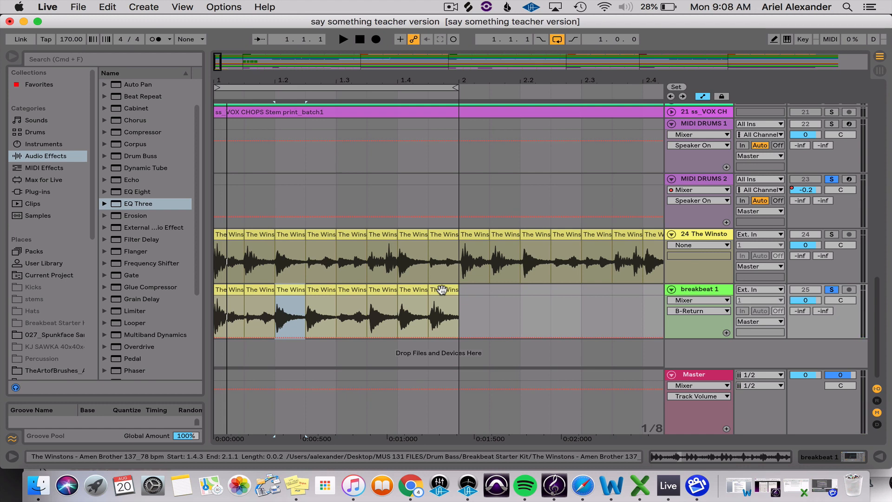
Reverse the breakbeat 1 slice at 1.4.3 in its clip settings and play the one-bar loop to hear it
double_click(441, 290)
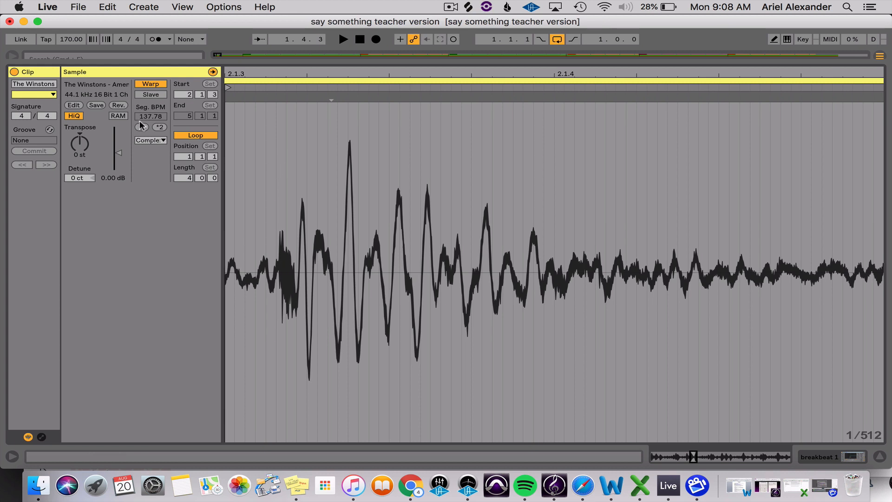
left_click(116, 106)
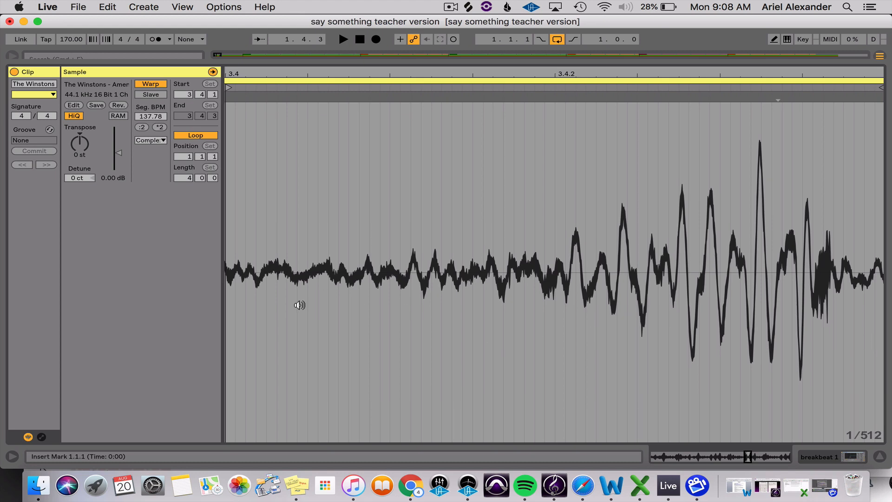
left_click(879, 456)
key("space")
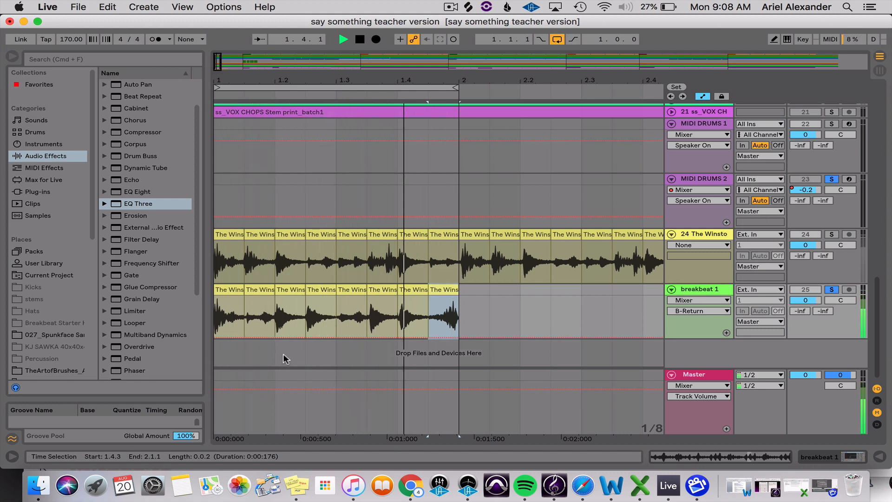
key("space")
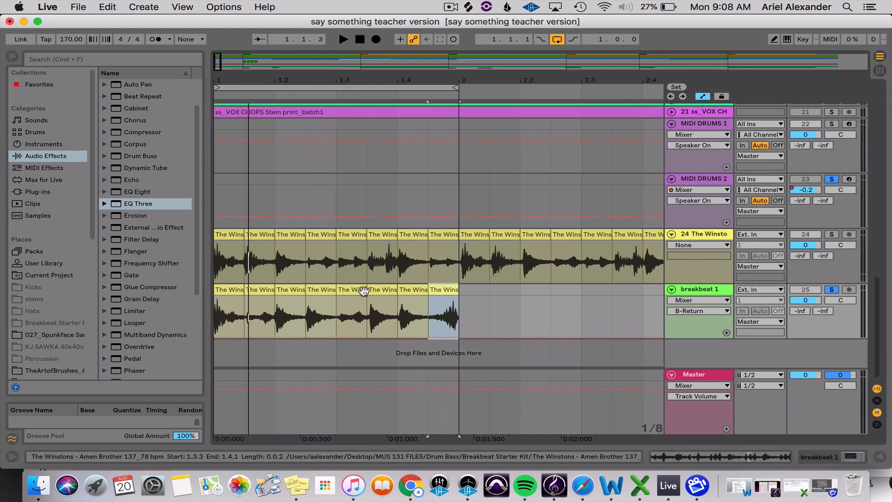
left_click(467, 305)
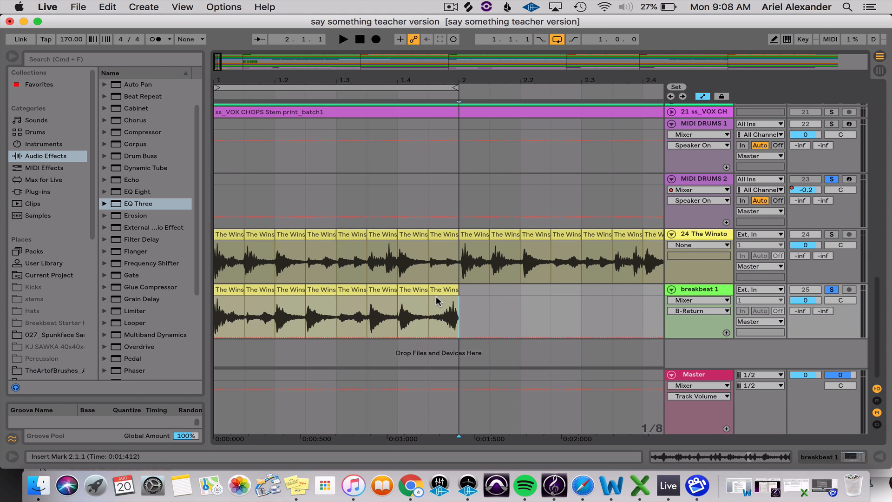
key("minus")
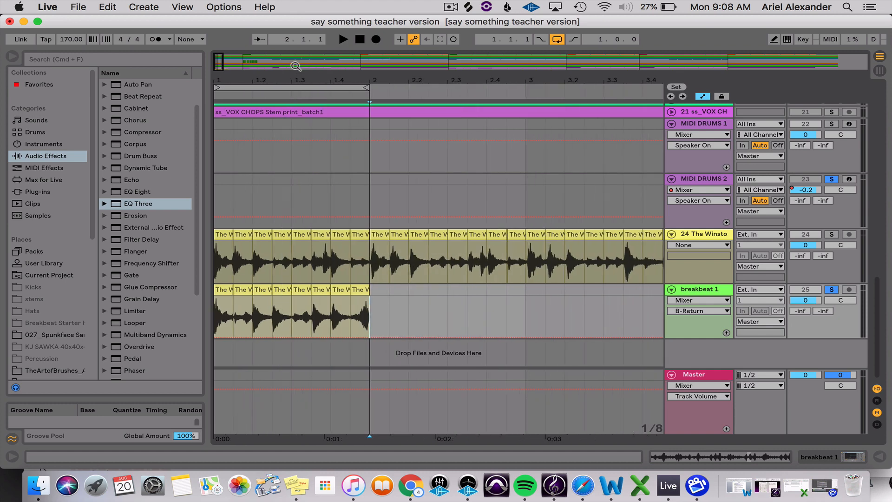
left_click(449, 6)
left_click(483, 32)
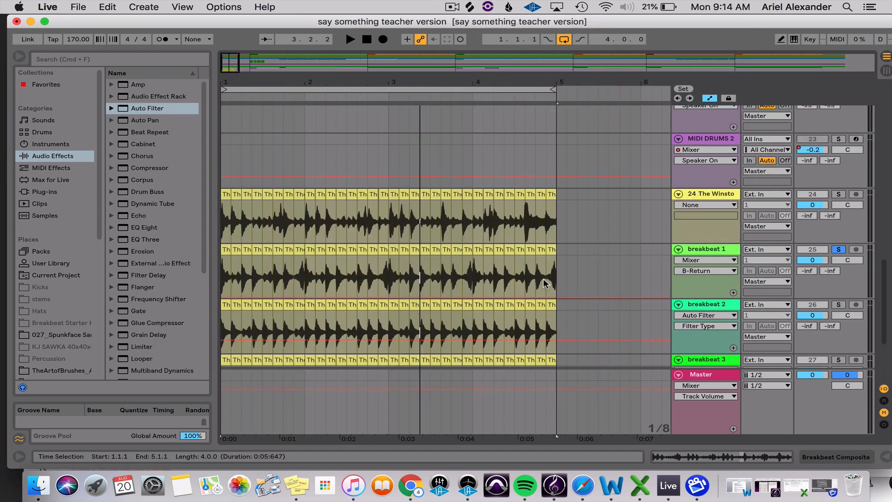
scroll(545, 280, "down", 5)
scroll(544, 280, "right", 1)
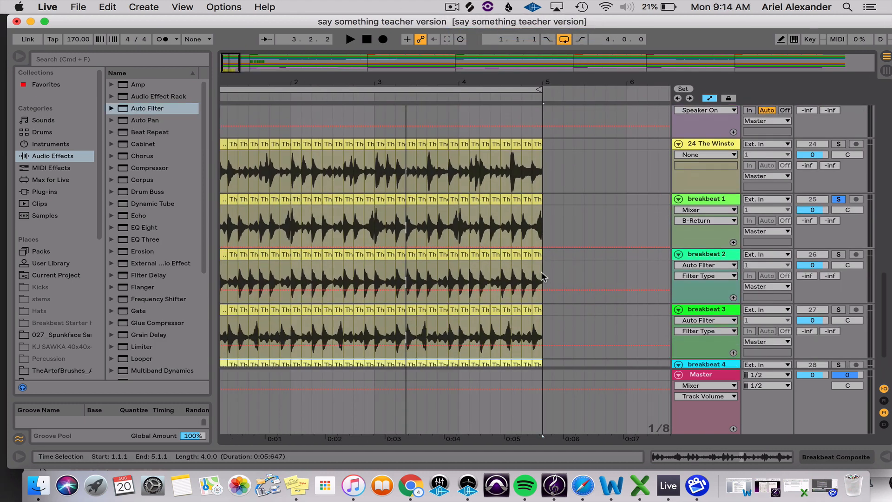
scroll(252, 213, "down", 2)
scroll(253, 213, "left", 1)
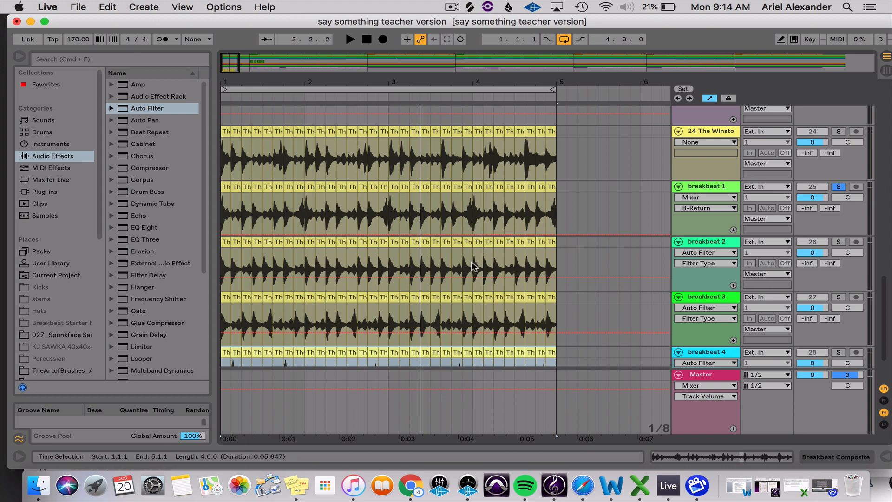
scroll(52, 297, "down", 5)
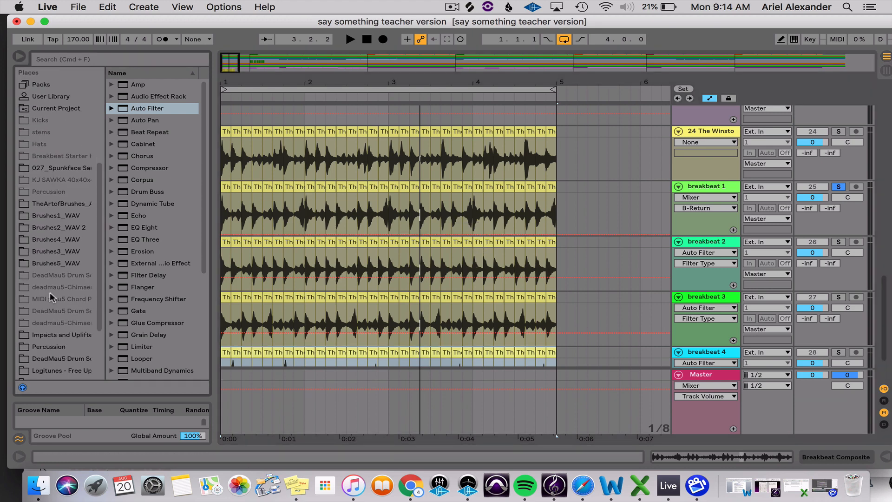
scroll(51, 317, "down", 5)
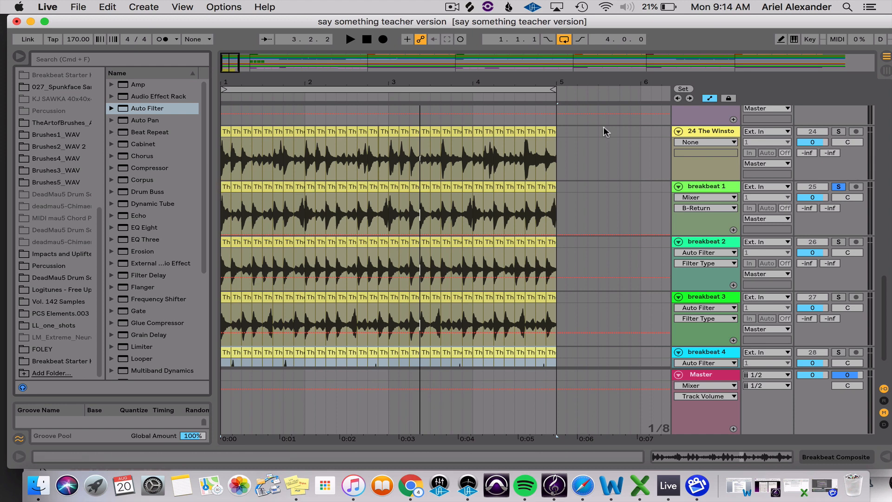
Play the soloed breakbeat 1 pattern from bar 1, and solo breakbeat 2 to listen to its pattern
left_click(366, 39)
left_click(349, 40)
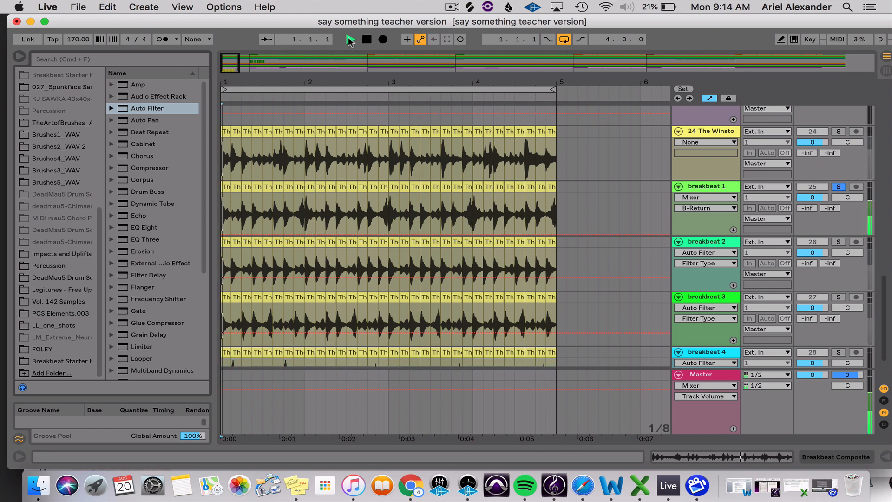
key("space")
left_click(839, 242)
key("space")
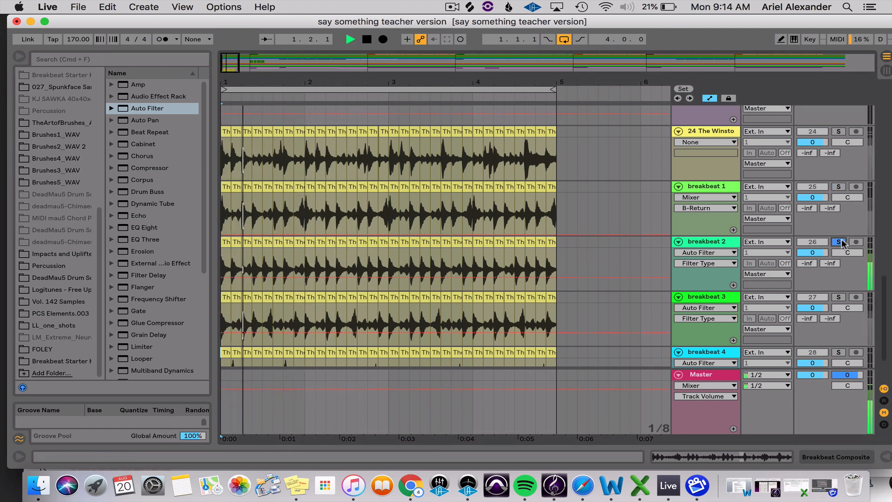
key("space")
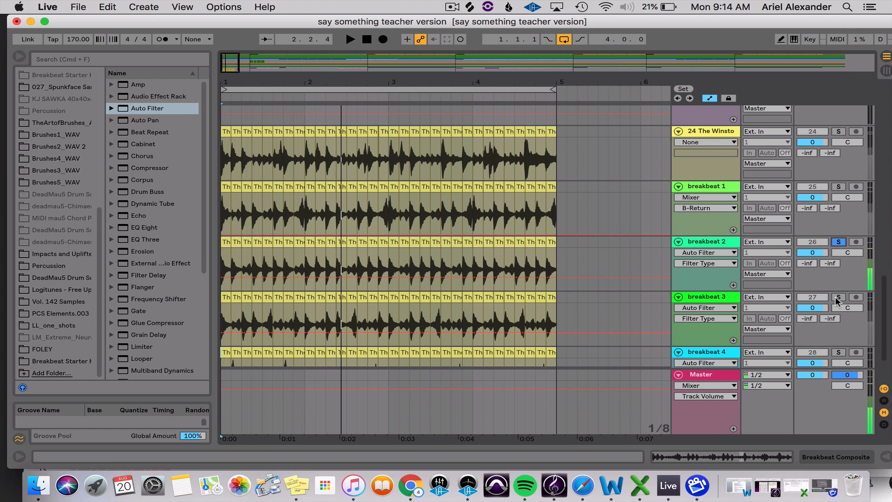
Solo breakbeat 3 and breakbeat 4 one after the other and play each pattern from the start
left_click(837, 298)
key("space")
scroll(799, 298, "down", 3)
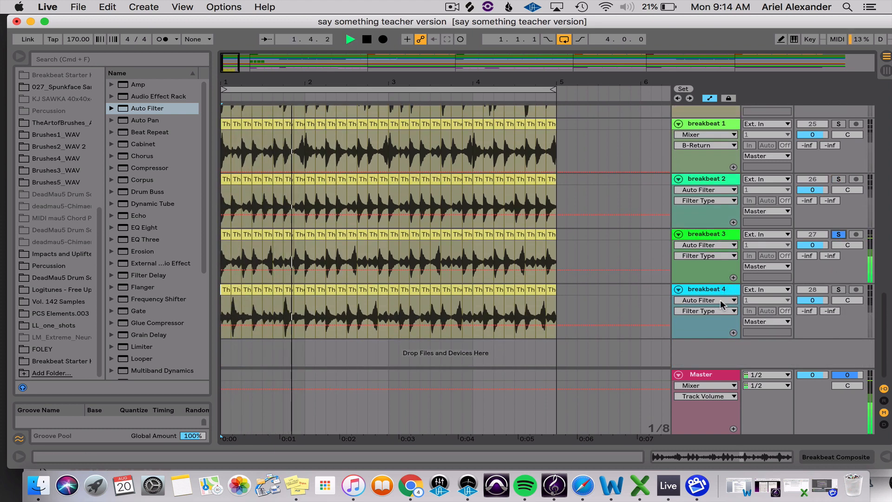
key("space")
left_click(839, 289)
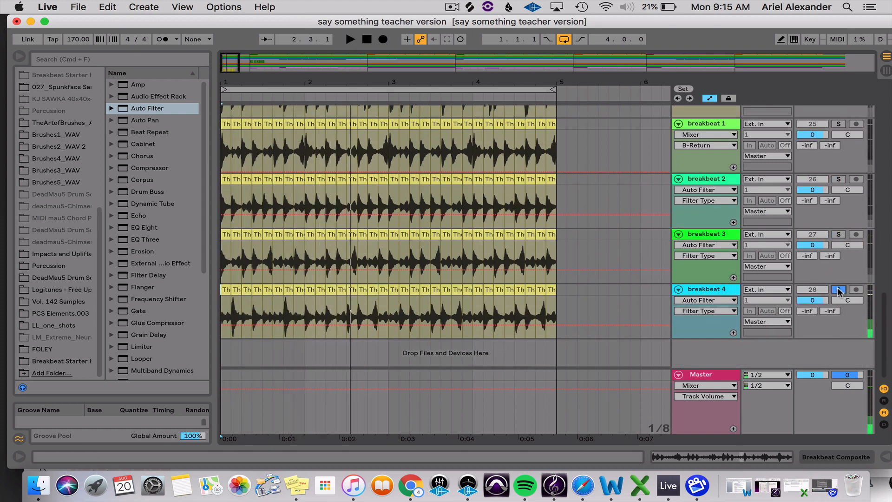
key("space")
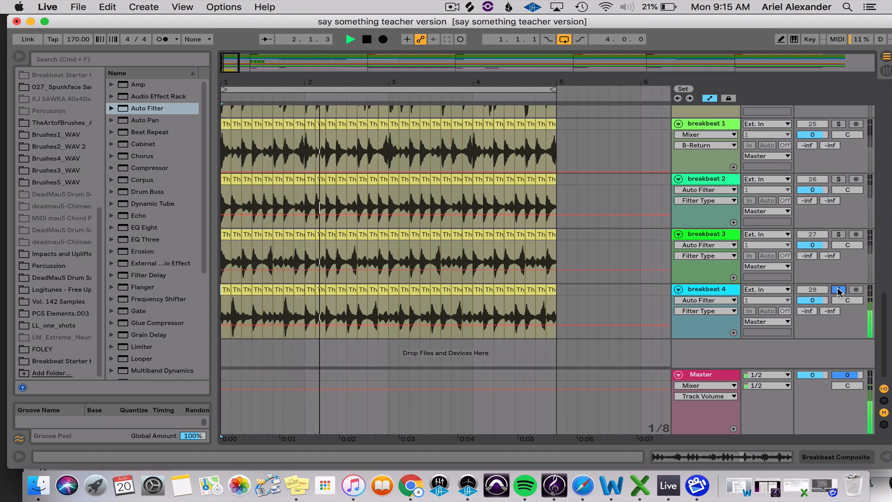
key("space")
Consolidate all the breakbeat 1 slices from 1.1.1 to 5.1.1 into a single four-bar clip
scroll(578, 272, "up", 3)
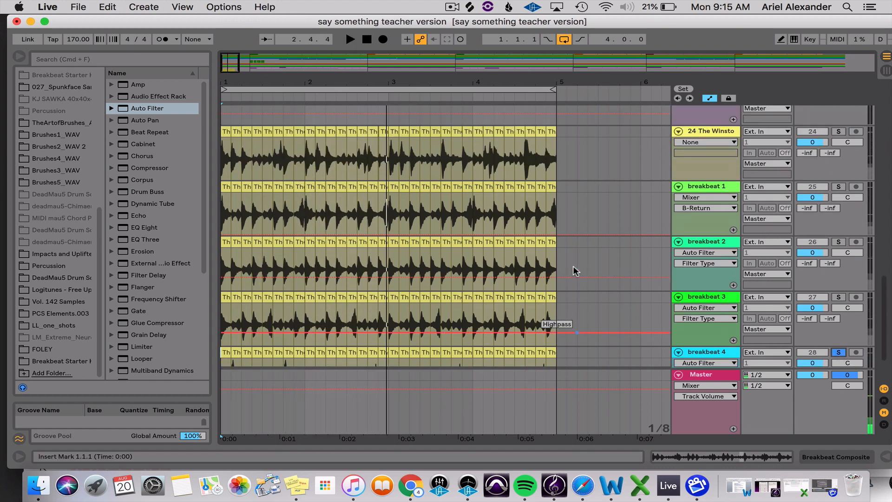
left_click_drag(422, 76, 350, 77)
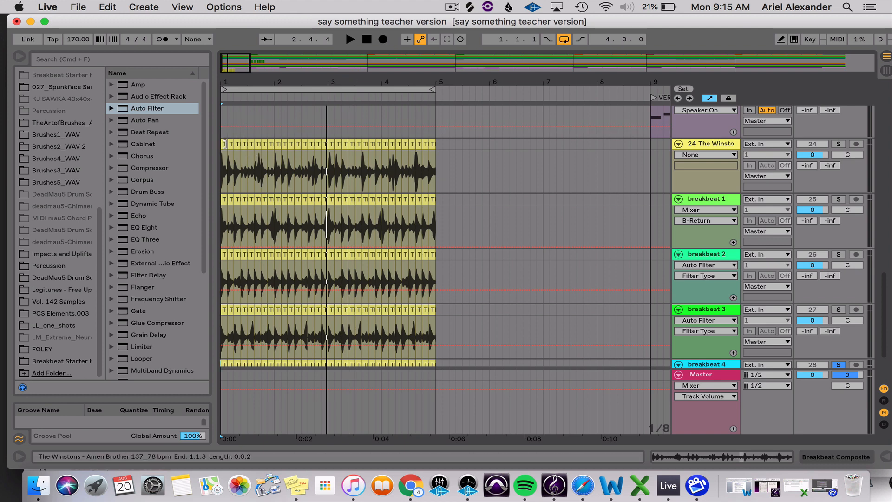
left_click(224, 145)
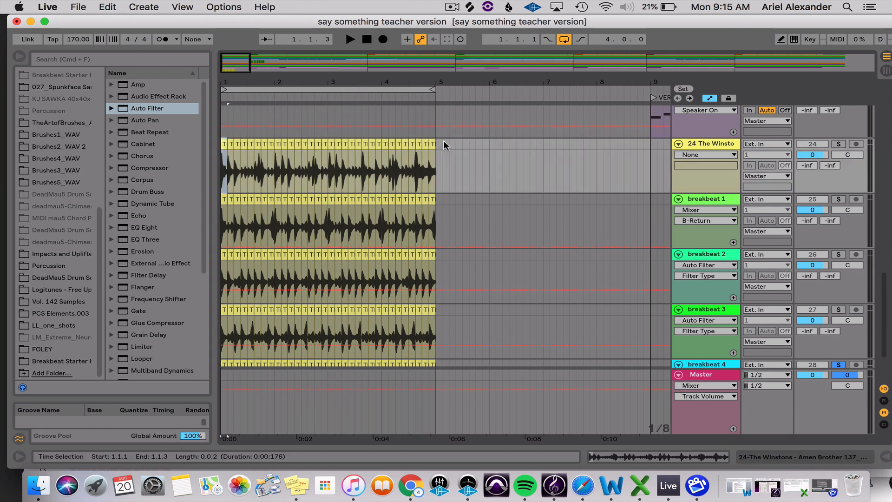
left_click(432, 144, "shift")
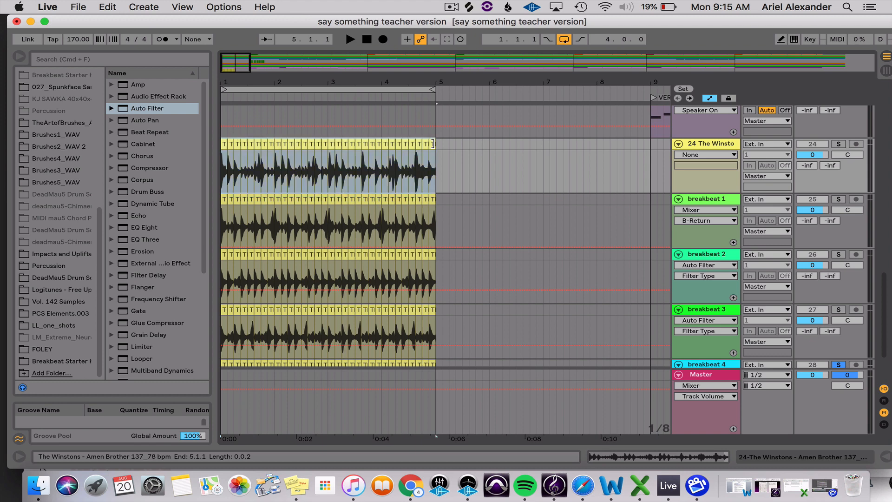
left_click(432, 199)
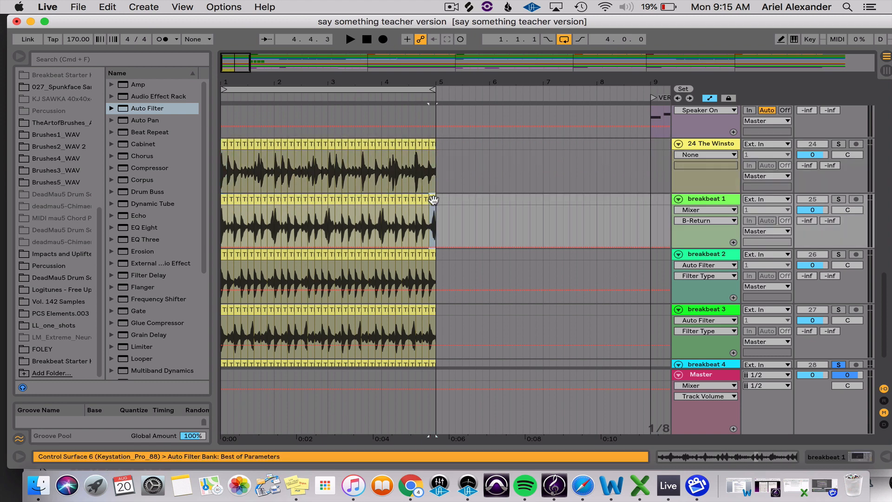
left_click(225, 203)
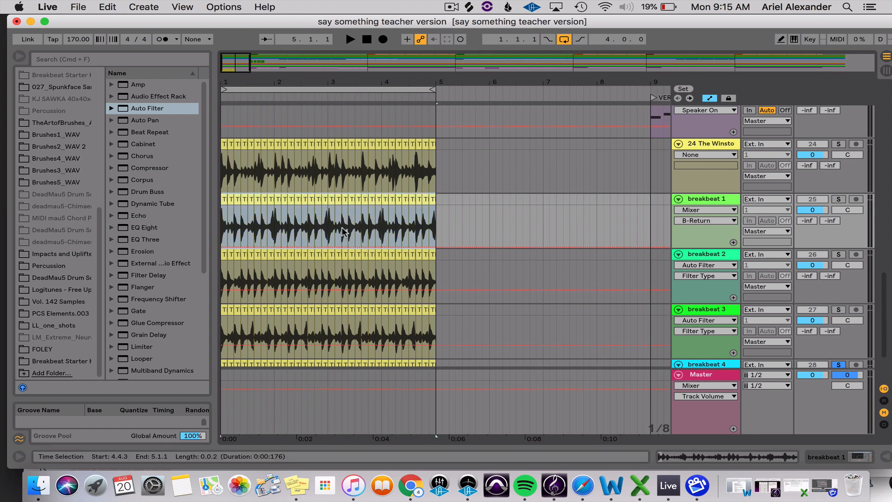
key("super+j")
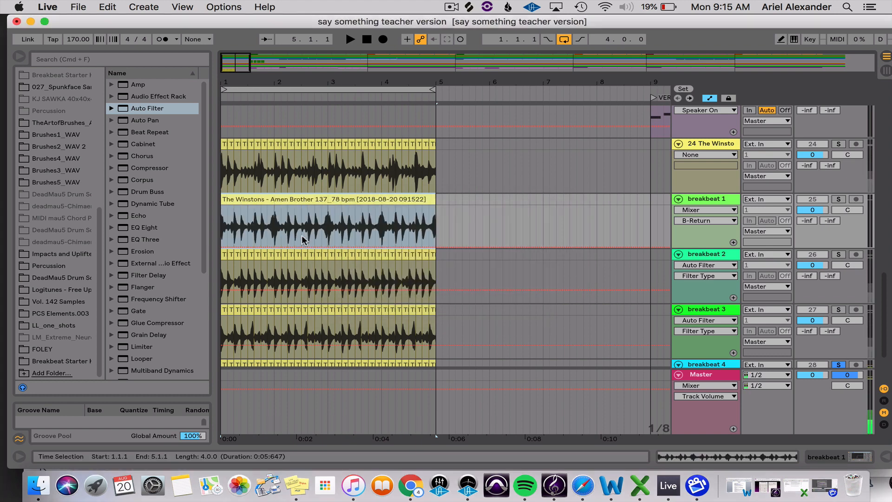
Consolidate all the slices on the breakbeat 2 track into a single four-bar clip
left_click(432, 255)
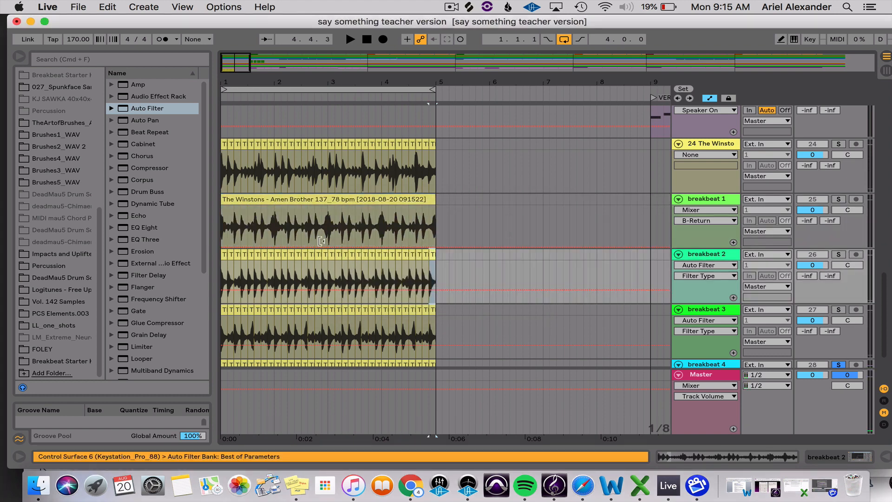
left_click(224, 251, "shift")
key("super+j")
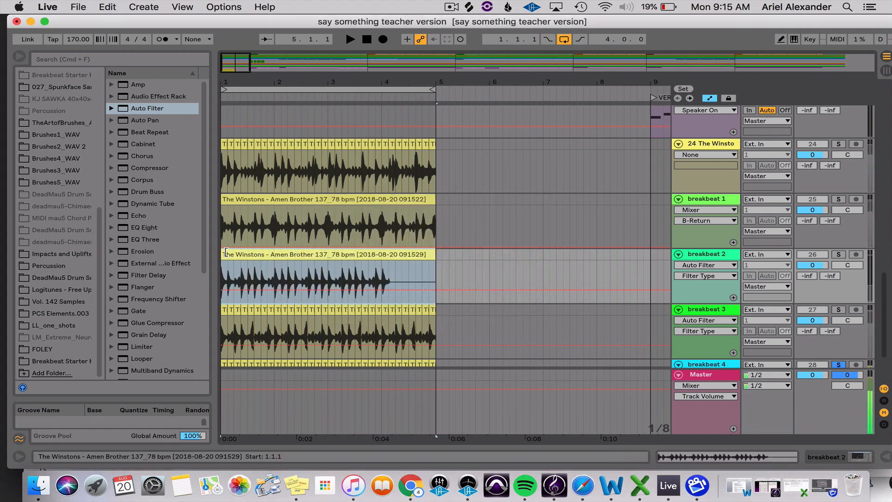
Consolidate the full row of slices on the breakbeat 3 track into one clip spanning bars 1 to 4
scroll(225, 254, "down", 3)
left_click(222, 236)
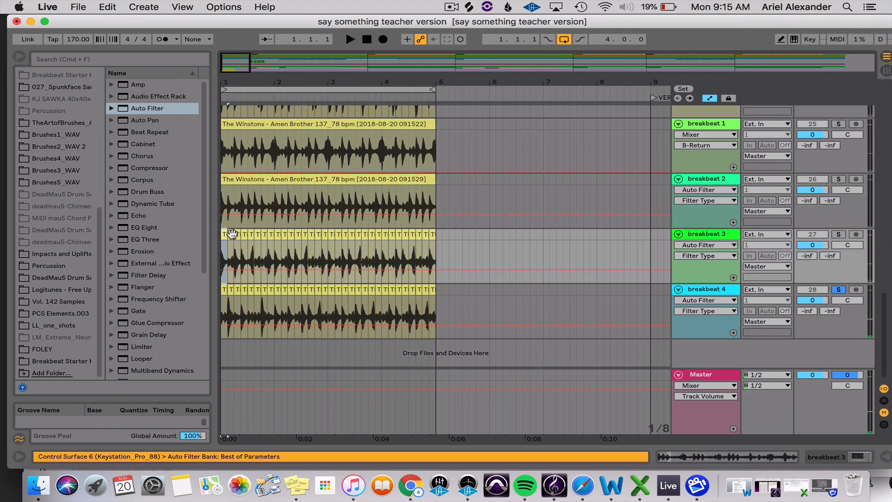
left_click(431, 234)
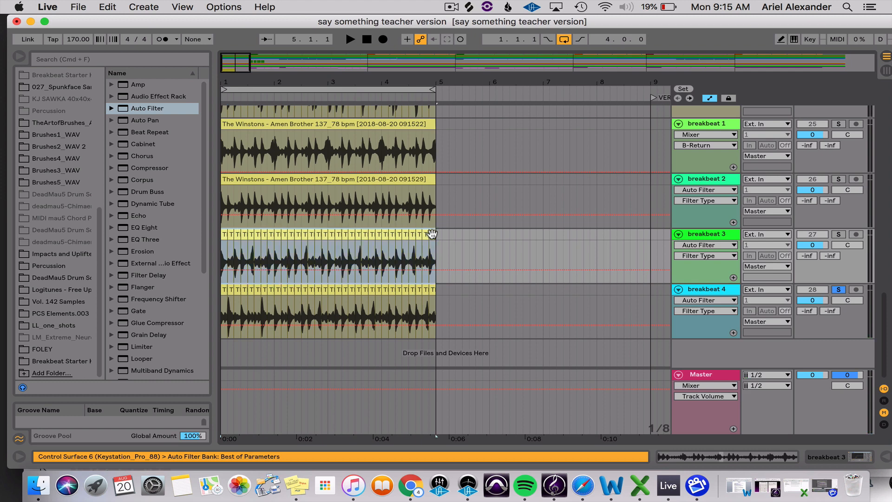
key("super+j")
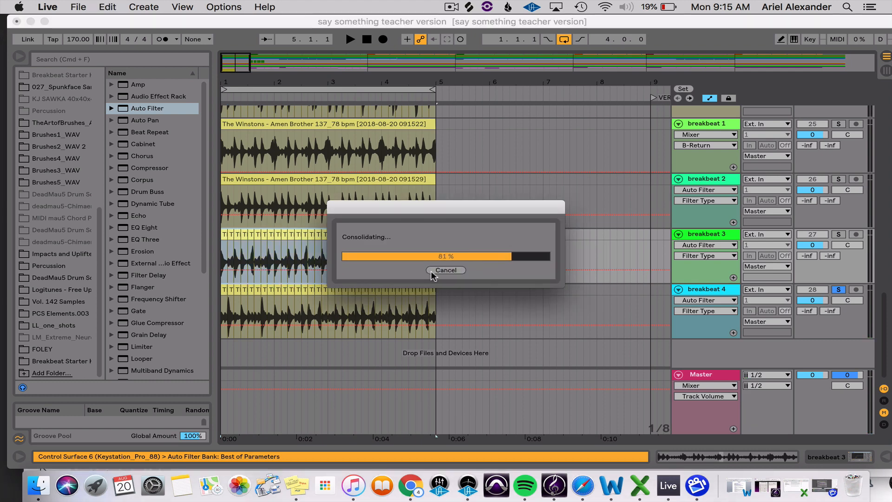
Consolidate the breakbeat 4 slices across the four bars into a single clip
left_click(432, 290)
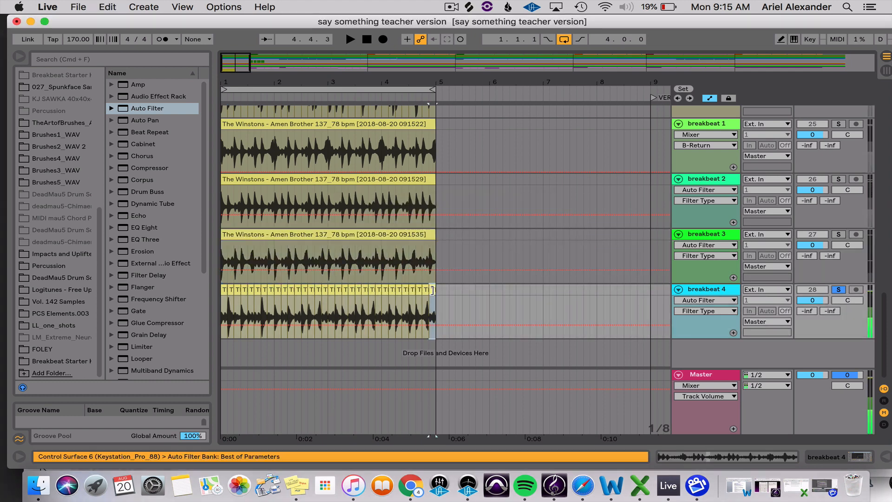
left_click(223, 291, "shift")
key("super+j")
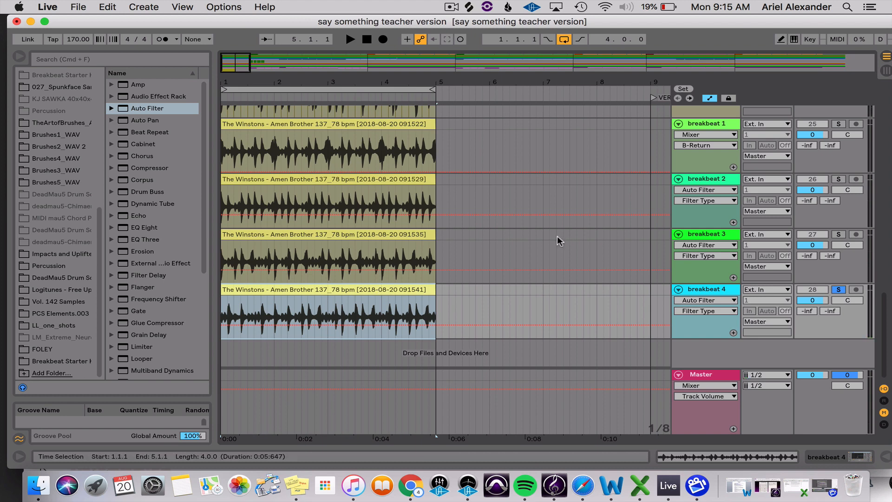
Group the tracks breakbeat 1 through breakbeat 4 into one group track
scroll(556, 235, "up", 3)
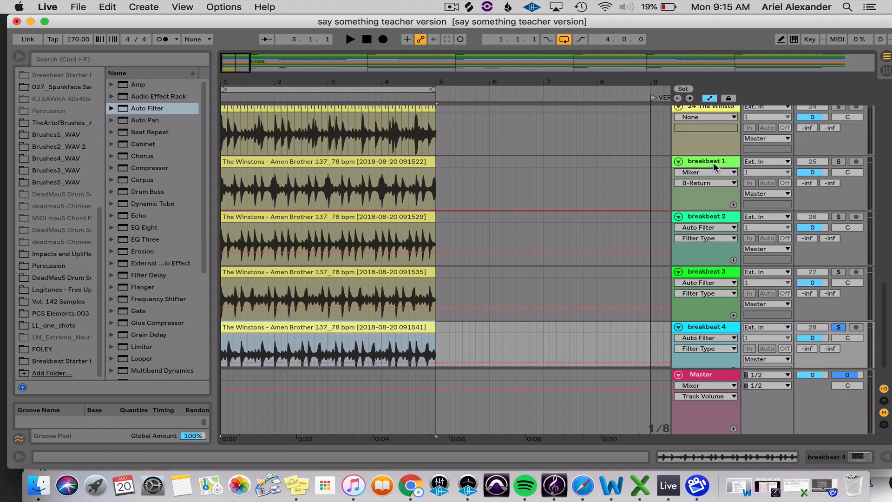
left_click(714, 165)
scroll(718, 265, "down", 3)
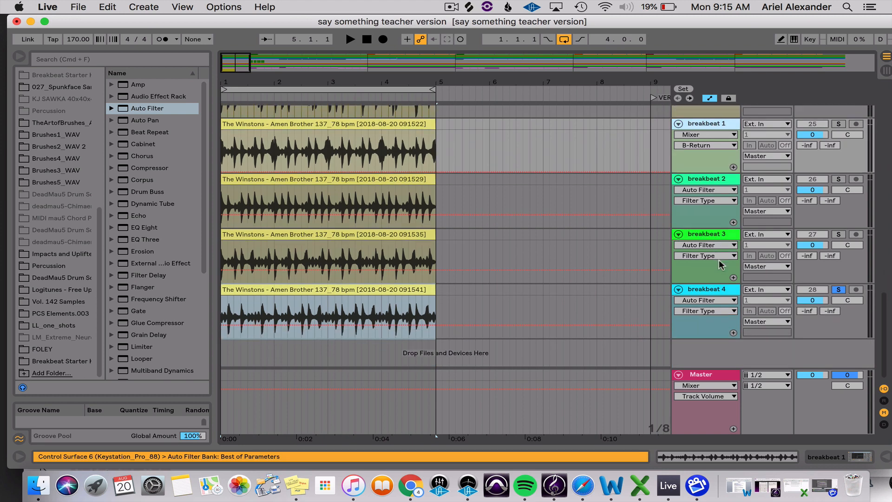
left_click(716, 291)
scroll(711, 139, "up", 2)
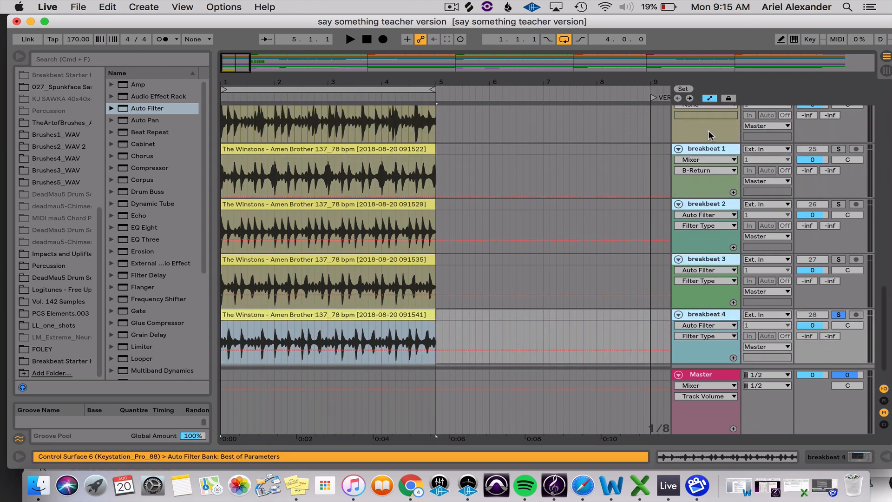
left_click(709, 149)
left_click(713, 316)
key("super+g")
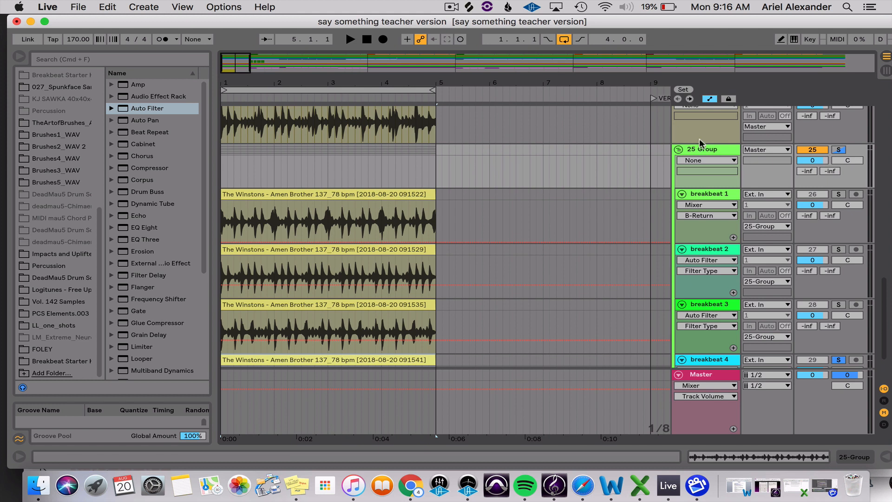
Rename the new group track as breakbeats and deactivate it
left_click(705, 149)
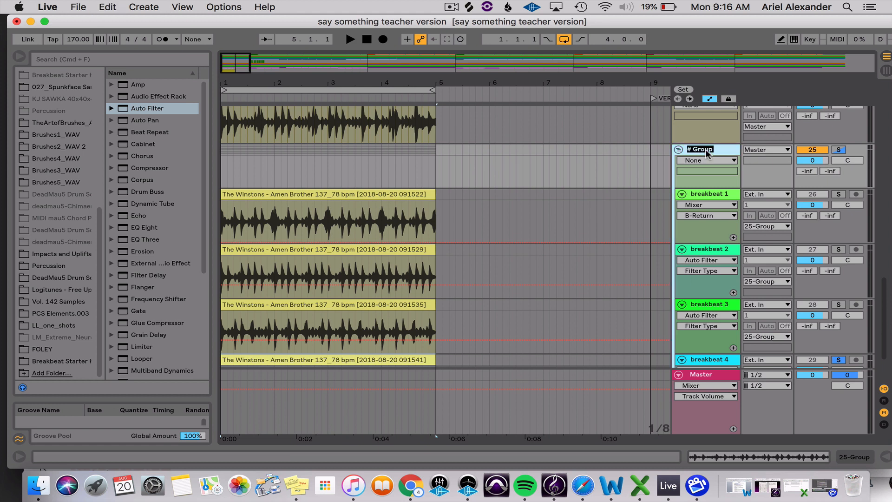
type("breakbeats")
key("Return")
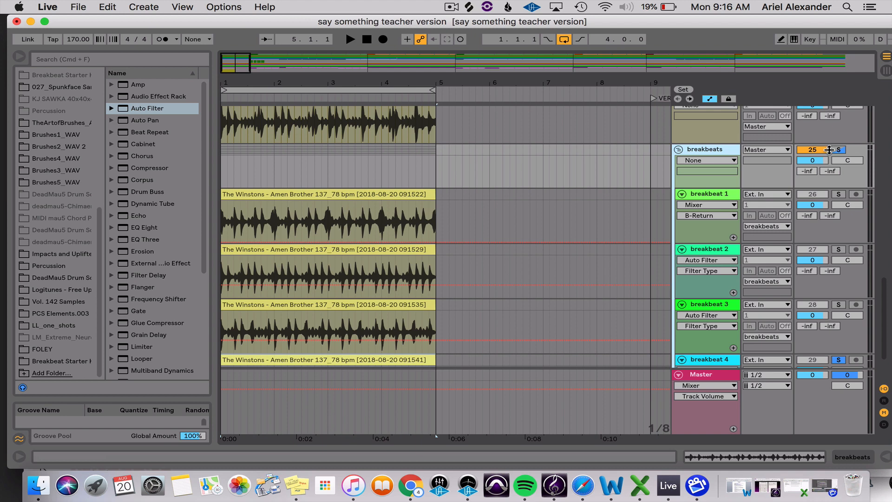
left_click(814, 152)
Delete the sliced The Winstons source track sitting directly above the breakbeats group
scroll(714, 199, "up", 3)
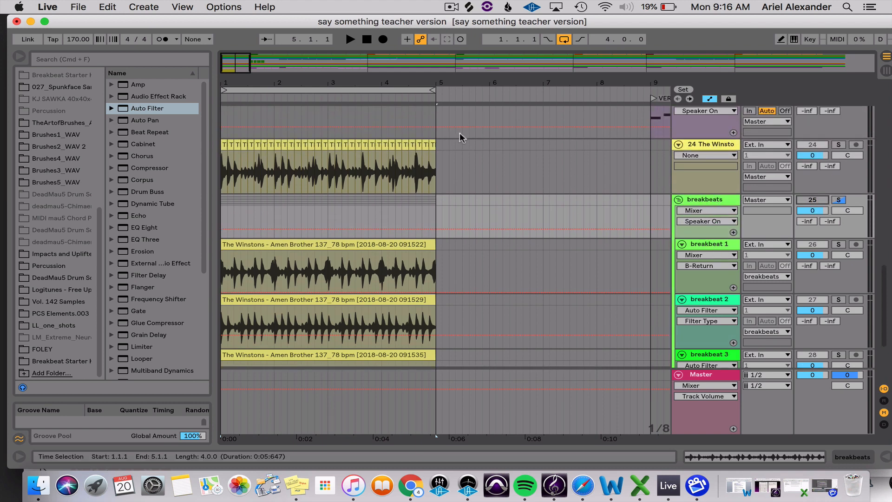
left_click(712, 146)
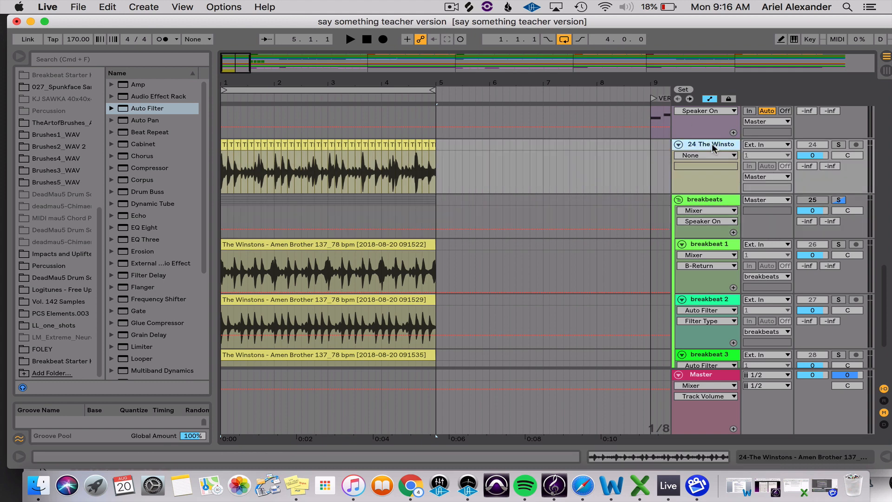
key("BackSpace")
Look through the four tracks inside the breakbeats group and fold the group
left_click(680, 167)
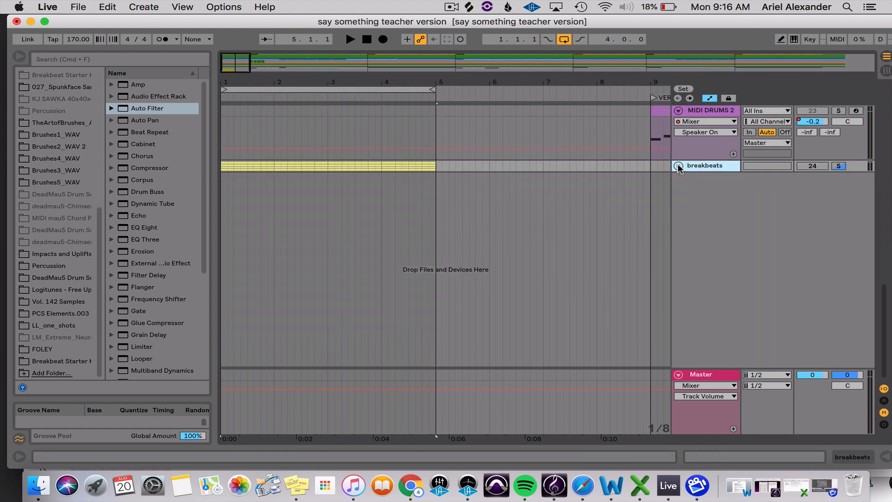
left_click(679, 166)
scroll(691, 204, "down", 5)
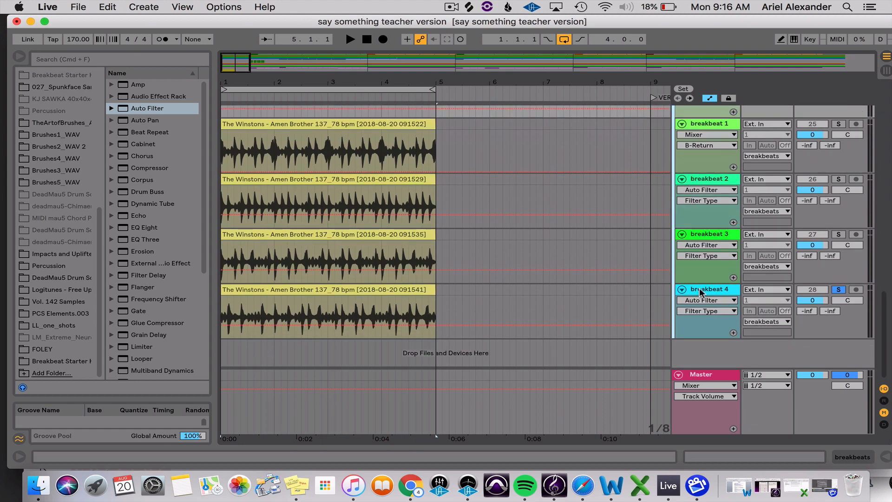
scroll(701, 291, "up", 4)
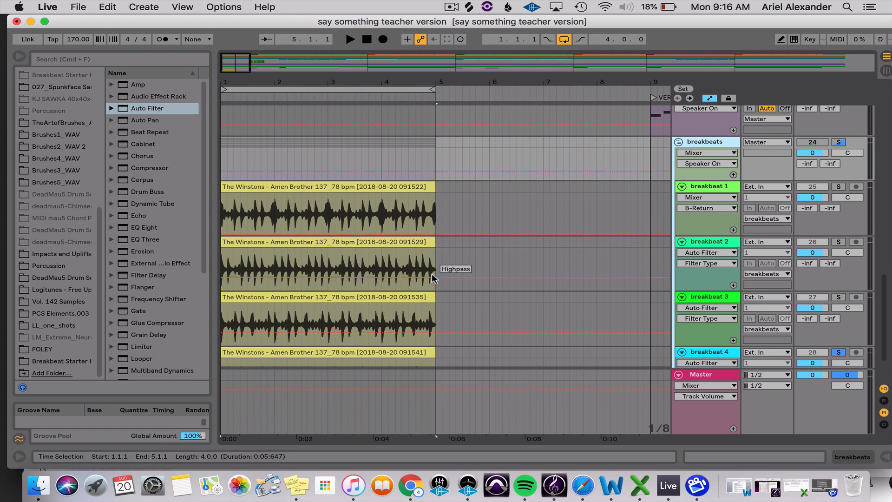
left_click(678, 141)
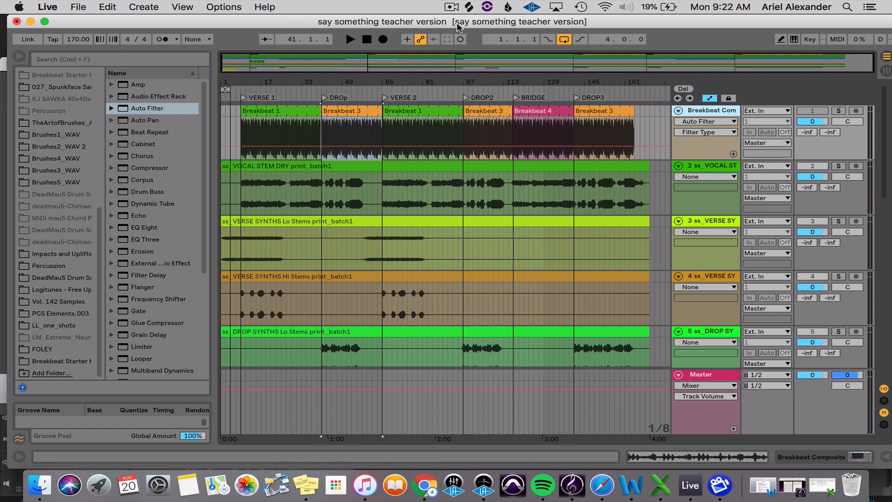
Insert a new audio track below the existing Breakbeat Composite track and name it breakbeat composite
left_click(367, 39)
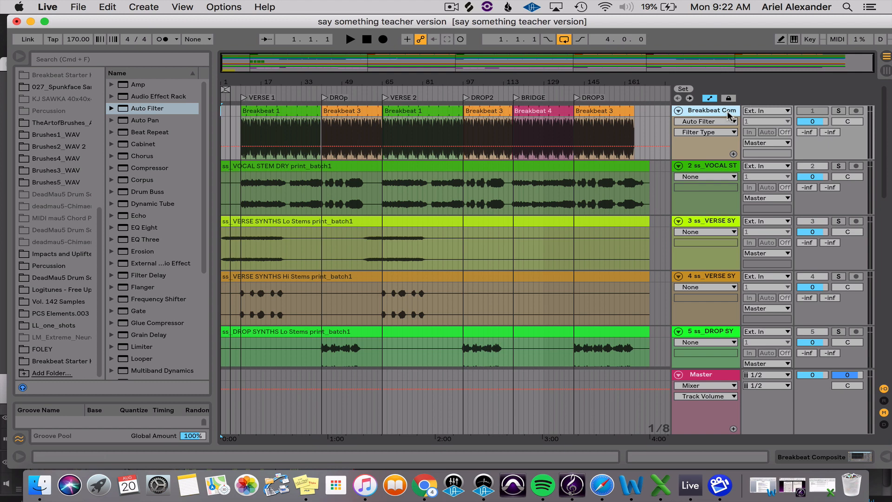
key("super+t")
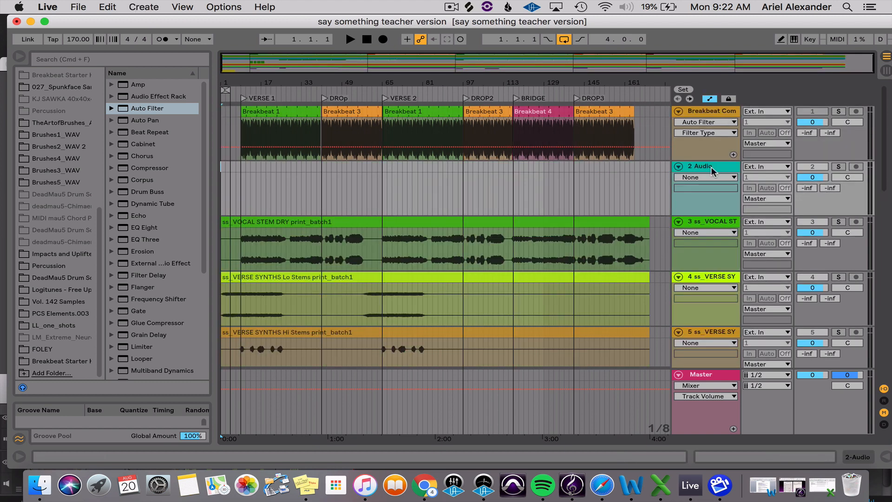
key("super+r")
type("breakbeat")
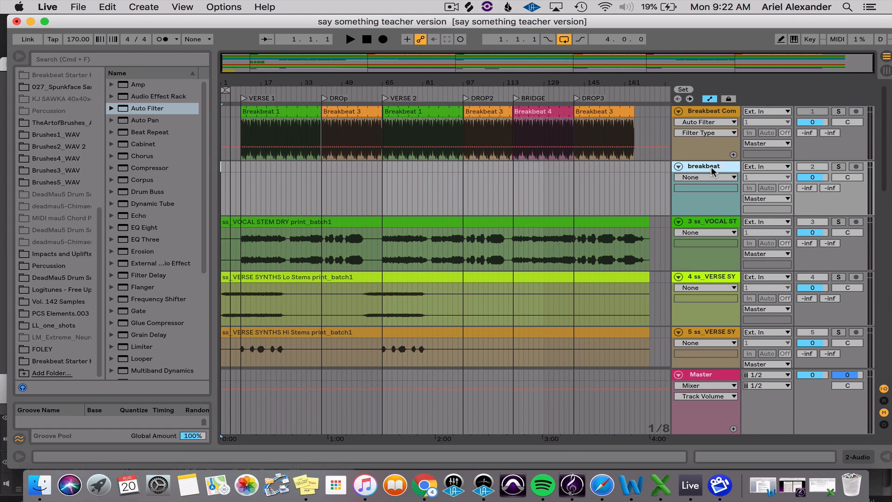
type(" composite")
key("Return")
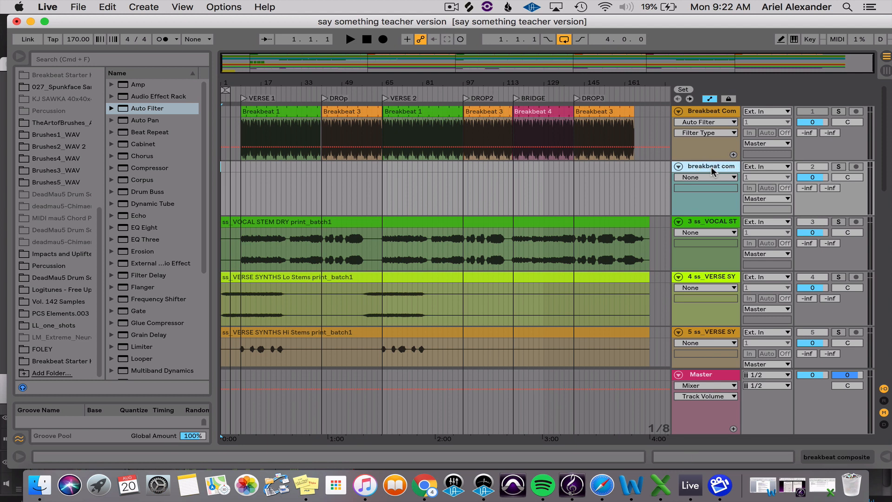
Add an Auto Filter to the new breakbeat composite track as a high-pass with a cutoff of about 1.26 kHz
left_click_drag(159, 109, 312, 173)
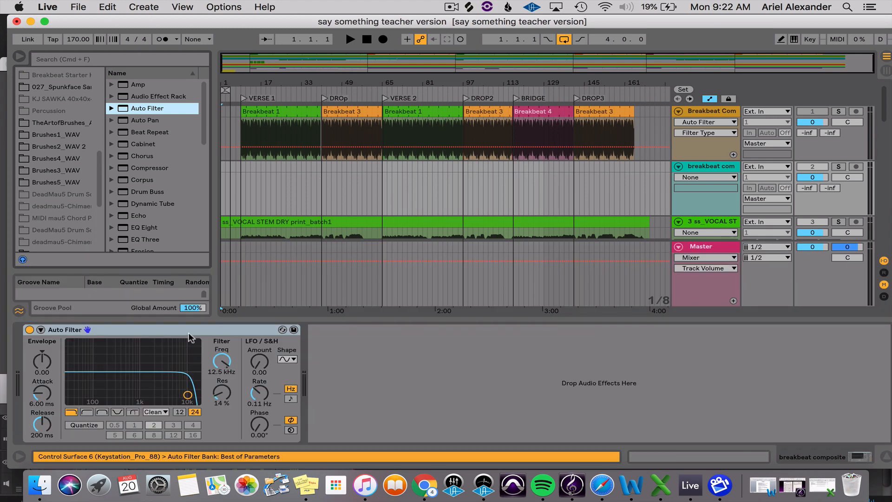
left_click(88, 412)
left_click_drag(188, 397, 108, 393)
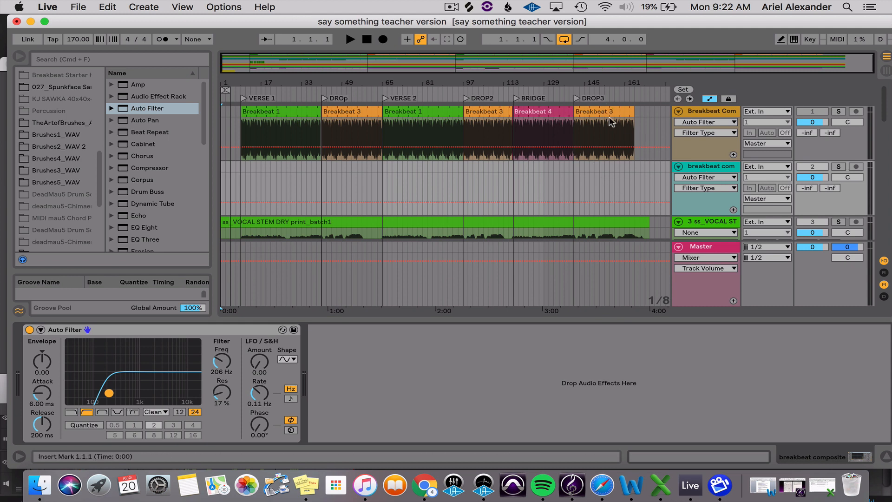
left_click(727, 166)
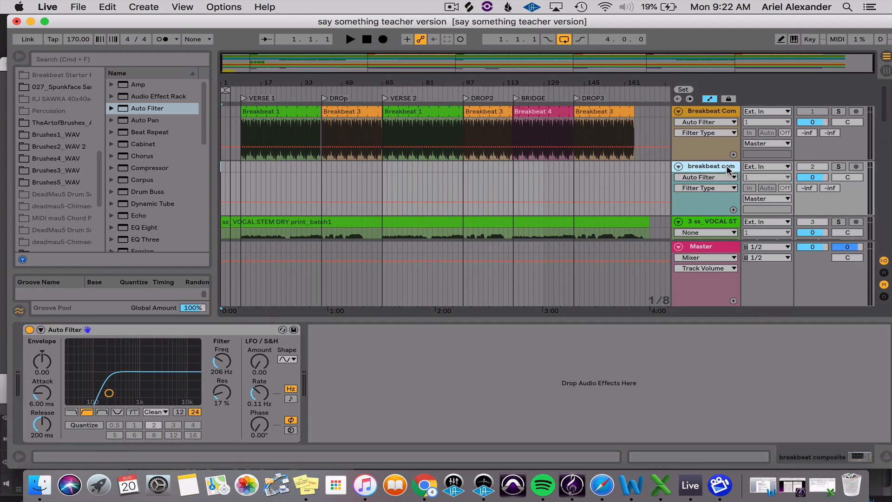
left_click_drag(109, 395, 144, 392)
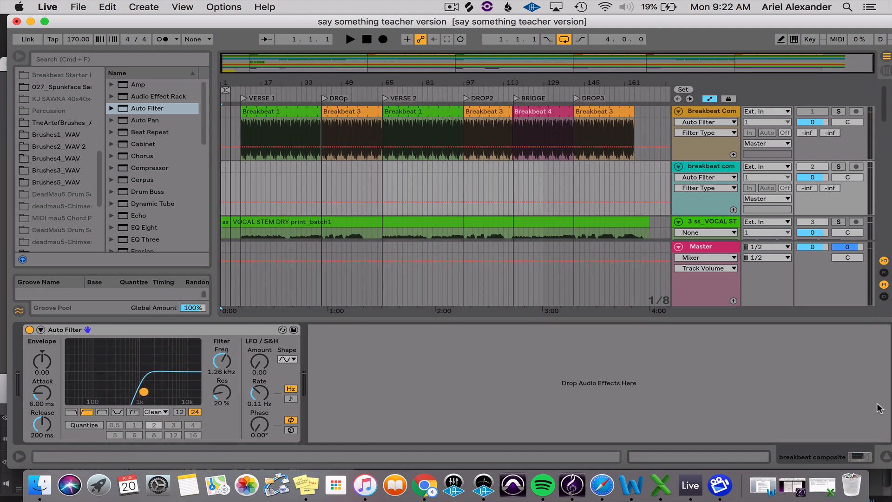
left_click(885, 453)
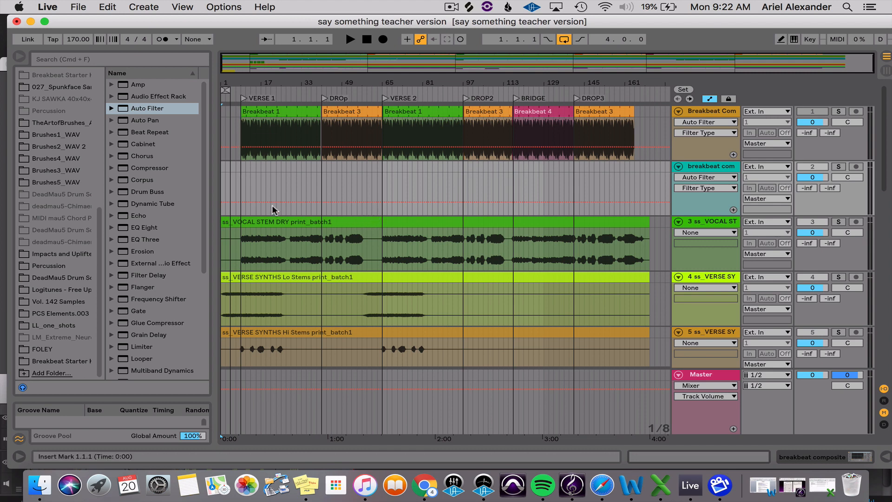
Unfold the breakbeats group and copy the four-bar clip on the breakbeat 1 track
scroll(288, 257, "down", 10)
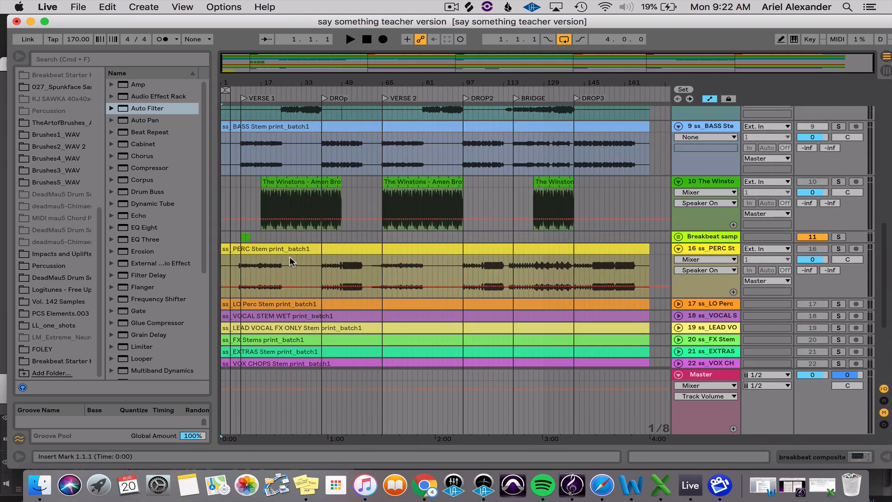
scroll(289, 257, "down", 8)
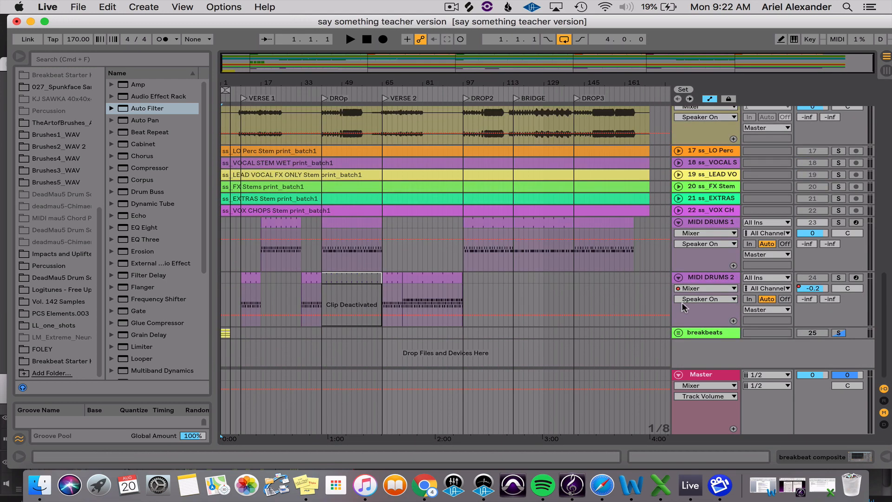
left_click(677, 333)
scroll(520, 260, "down", 5)
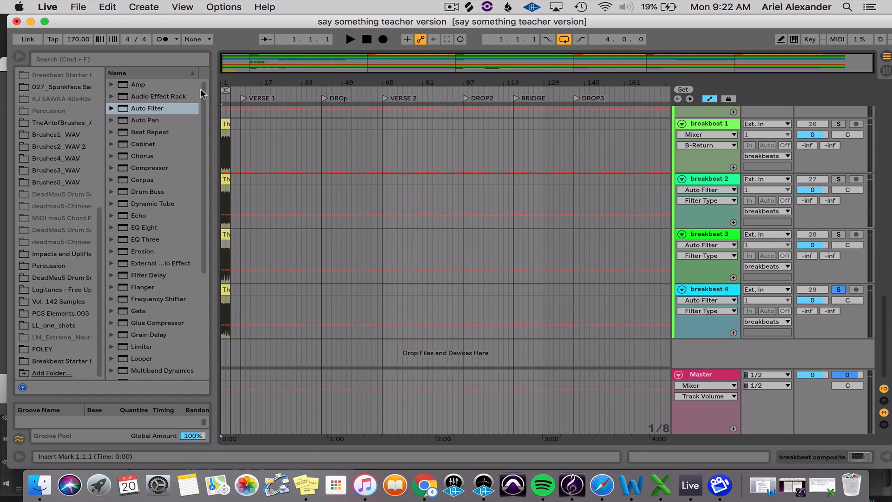
left_click_drag(249, 86, 329, 157)
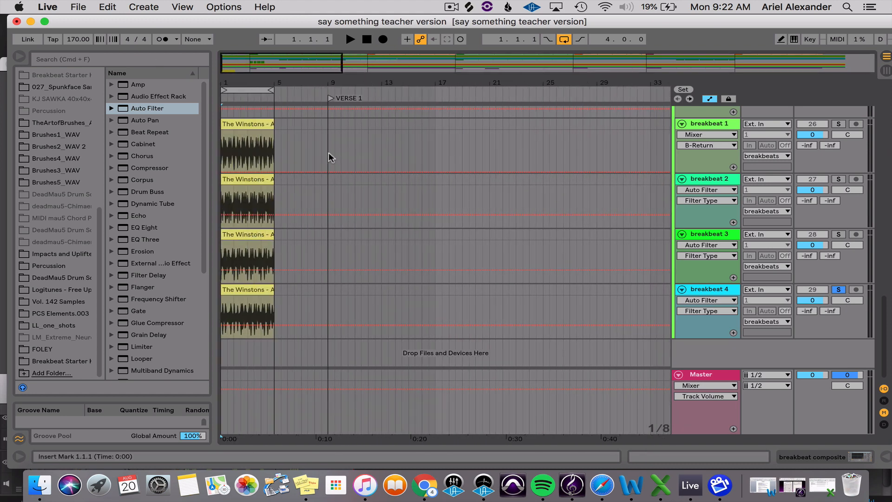
left_click(259, 124)
key("super+c")
Turn off solo on the breakbeats group track and briefly check playback
scroll(372, 171, "up", 20)
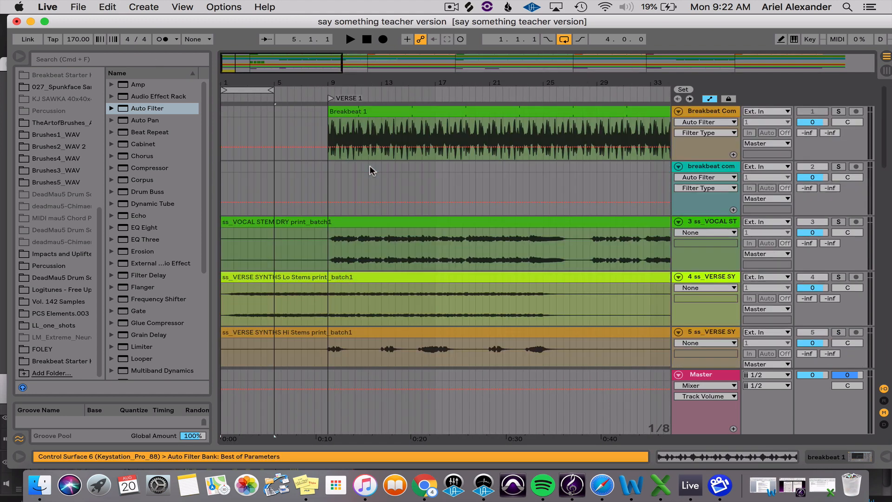
scroll(372, 170, "right", 1)
left_click_drag(373, 83, 270, 87)
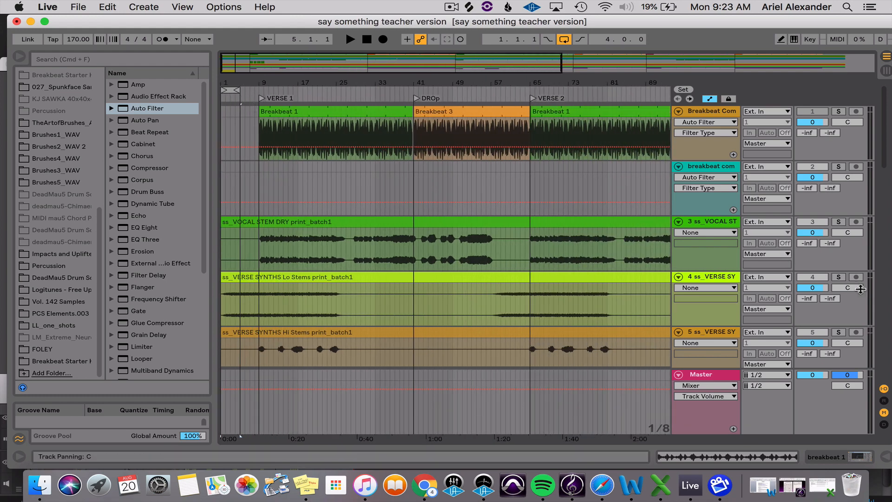
scroll(844, 291, "down", 10)
scroll(844, 291, "down", 5)
scroll(844, 292, "up", 4)
scroll(844, 292, "down", 4)
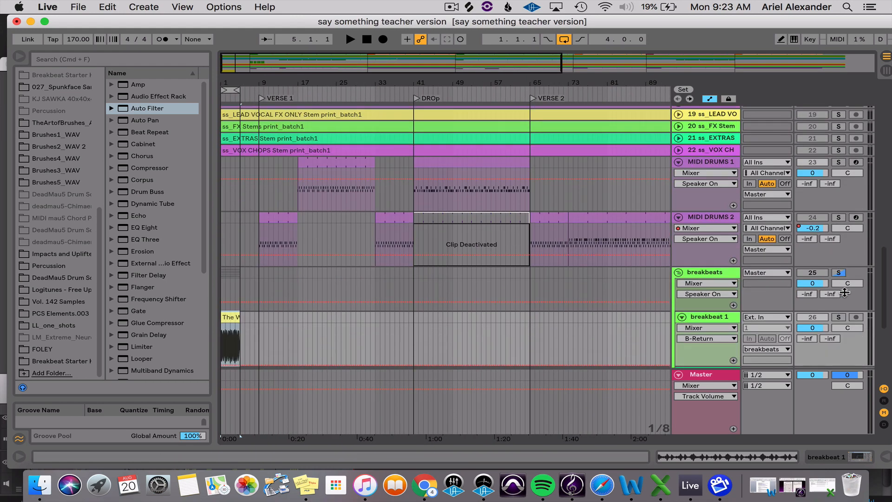
left_click(838, 273)
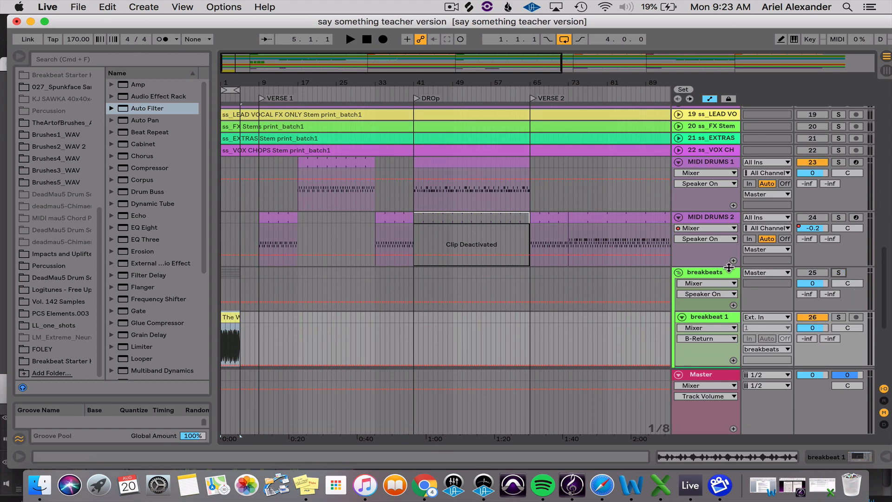
key("space")
key("space")
Paste the breakbeat 1 clip onto the new breakbeat composite track at bar 9, the start of VERSE 1
scroll(820, 260, "up", 15)
scroll(820, 259, "down", 4)
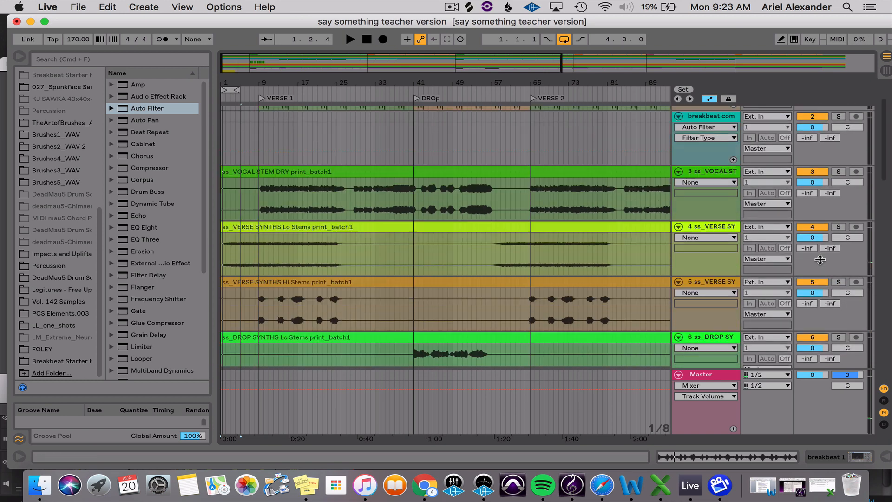
scroll(820, 260, "up", 4)
key("space")
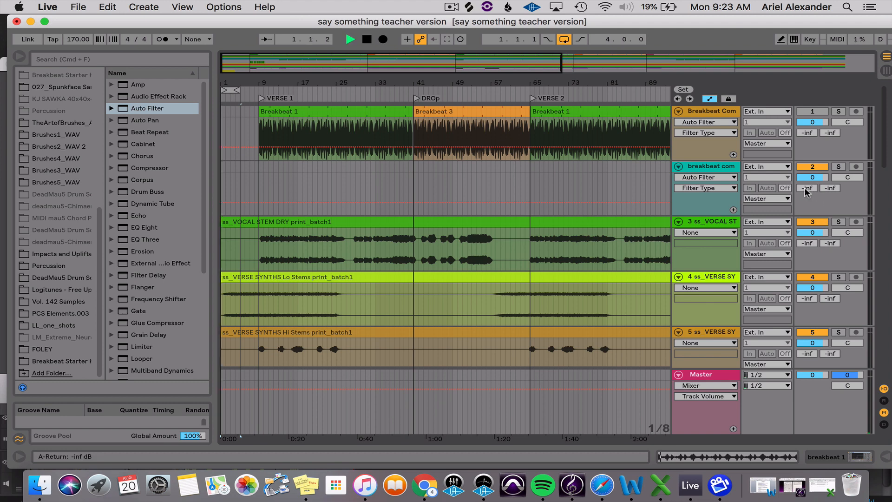
left_click(260, 96)
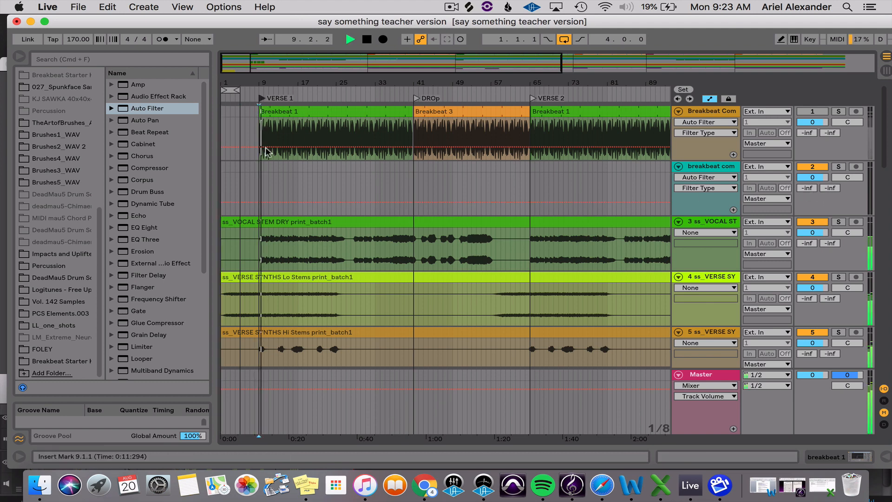
left_click(259, 173)
key("space")
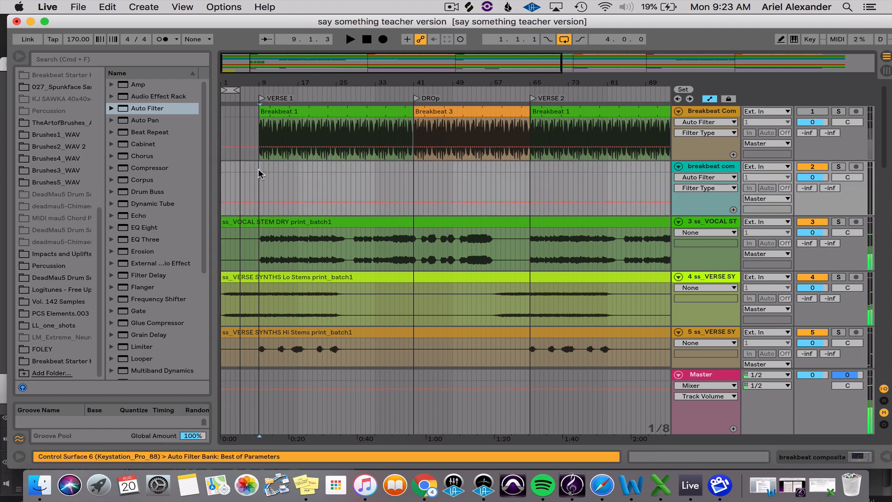
key("super+v")
left_click_drag(253, 83, 252, 144)
left_click_drag(331, 167, 326, 167)
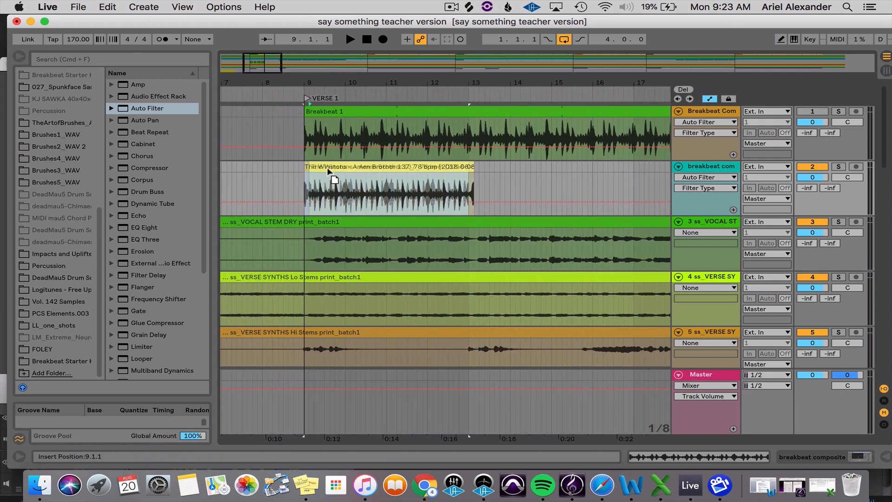
Play the song from the start of VERSE 1 to hear the pasted breakbeat against the stems
key("space")
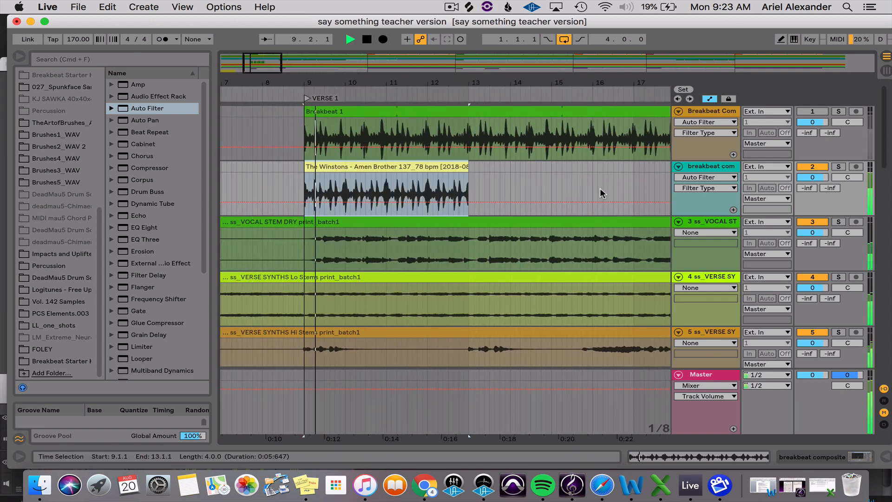
left_click_drag(461, 83, 355, 45)
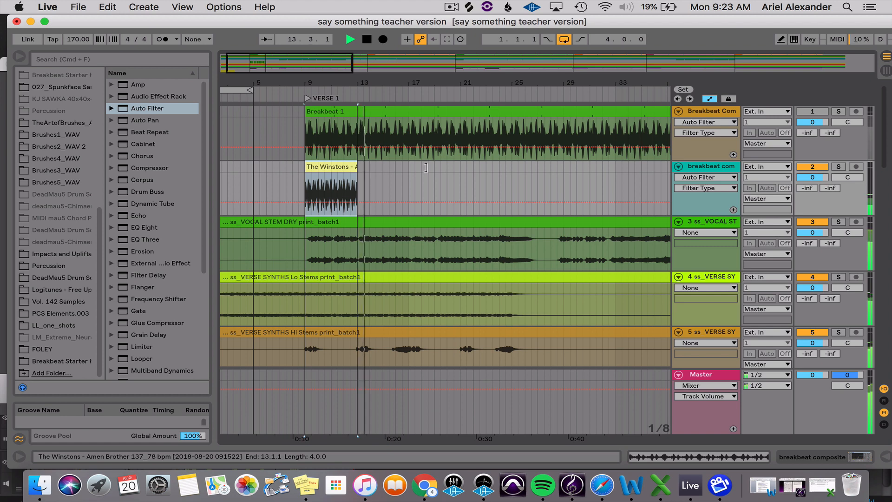
key("space")
Turn on looping for the pasted breakbeat clip and extend it through VERSE 1 to the DROp marker at bar 41
double_click(344, 165)
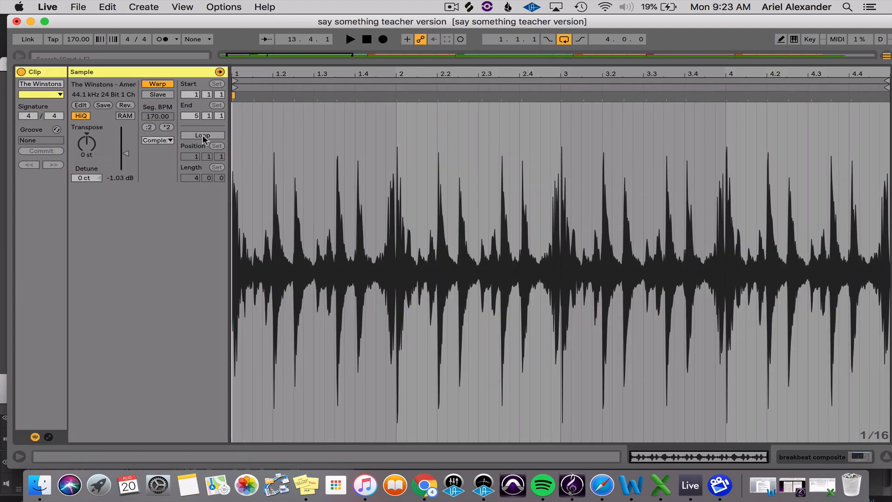
left_click(886, 456)
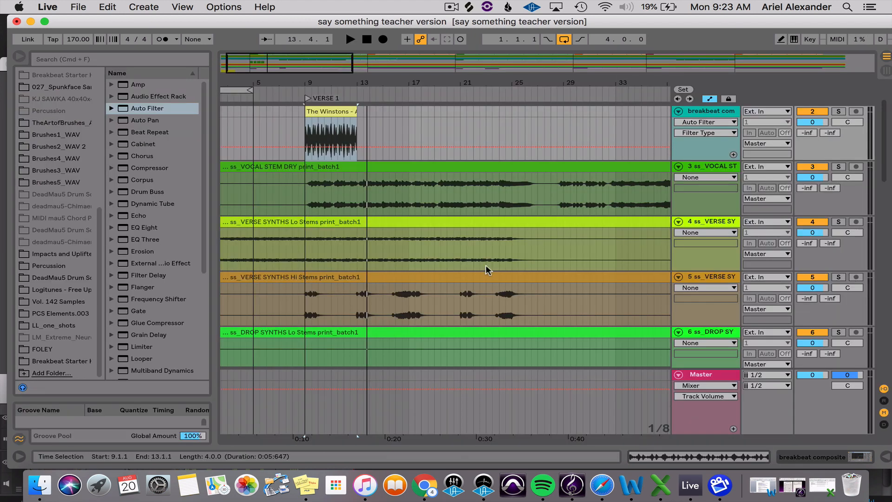
key("space")
left_click_drag(356, 86, 278, 87)
left_click_drag(277, 112, 410, 123)
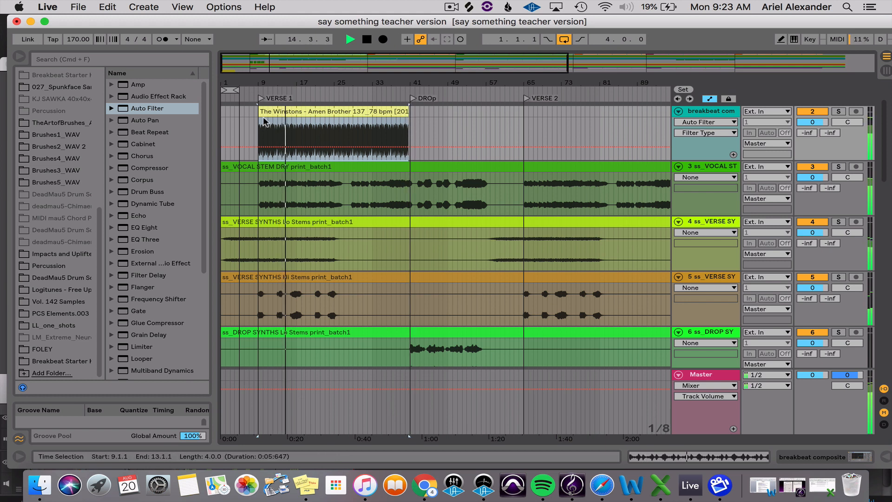
Trim the start of the looped breakbeat clip to about bar 17, extend its end to the DROp marker at bar 41, and stop playback
left_click_drag(258, 112, 297, 122)
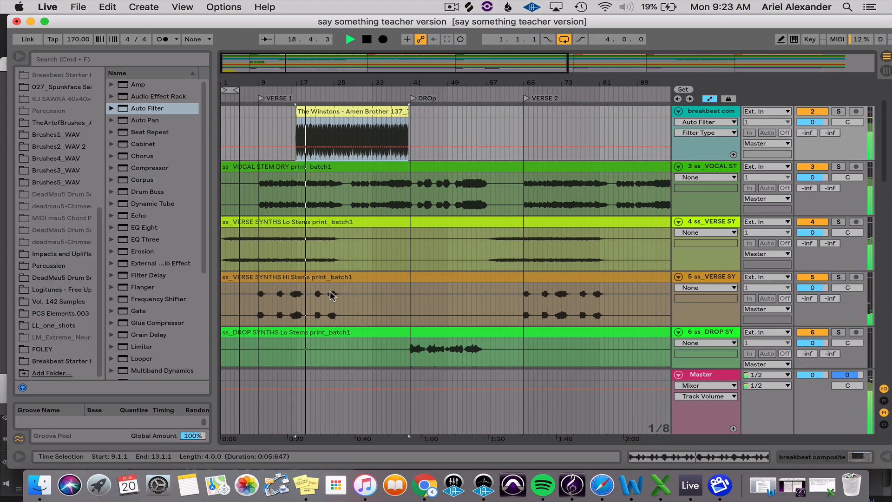
left_click(406, 119)
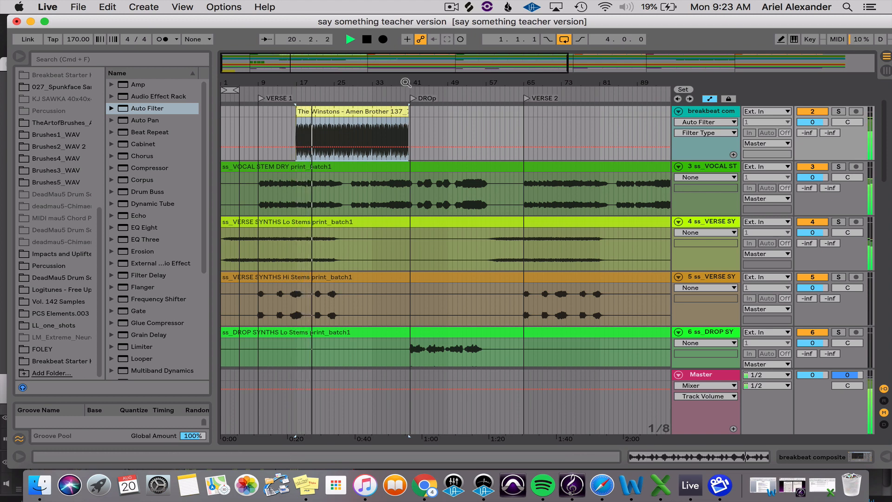
scroll(413, 118, "up", 5)
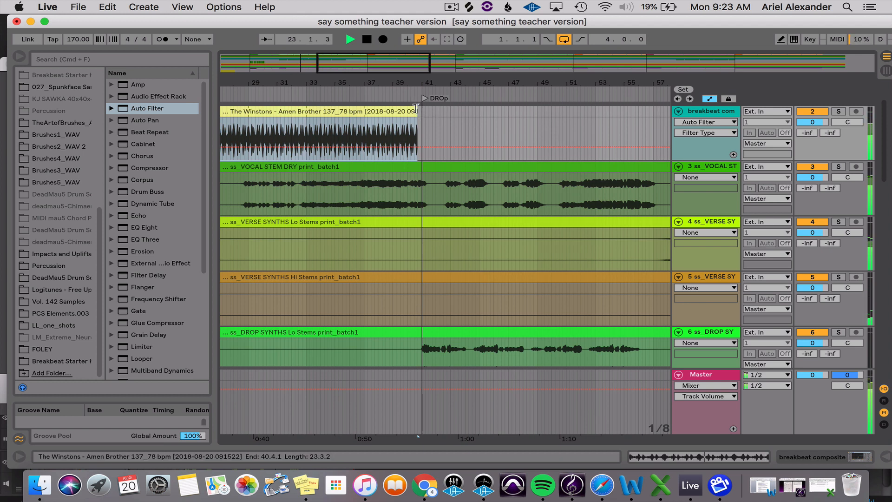
left_click_drag(416, 110, 422, 110)
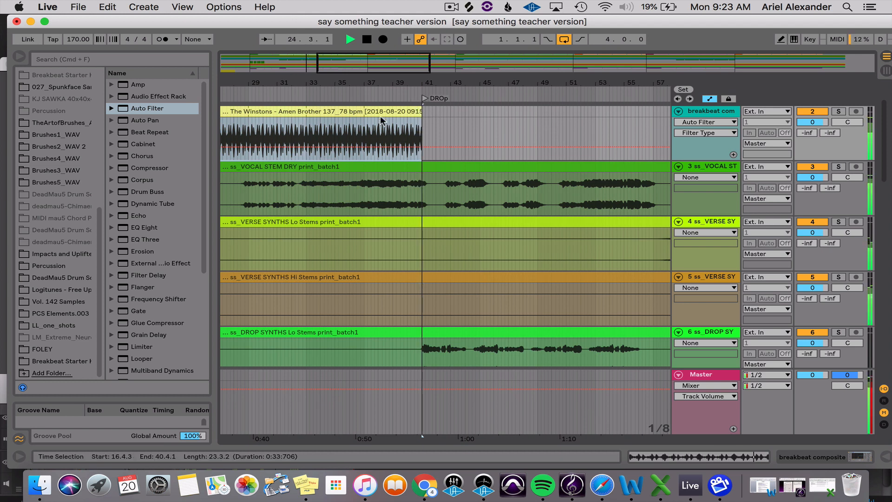
scroll(287, 112, "left", 4)
scroll(300, 133, "down", 4)
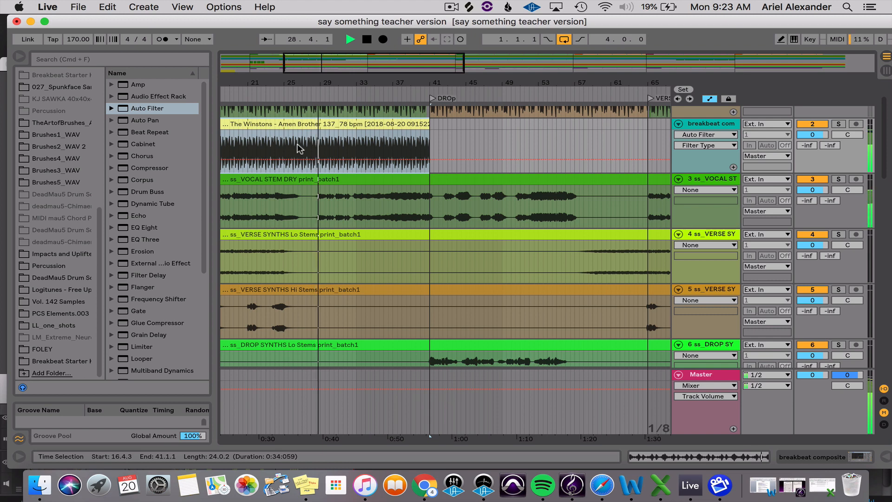
key("space")
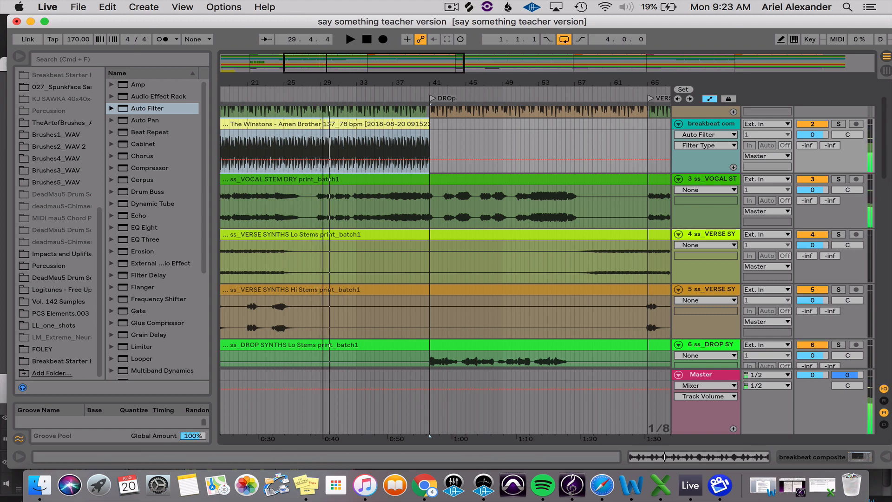
Rename the looped clip on the breakbeat composite track to "breakbeat 1"
left_click_drag(324, 77, 321, 33)
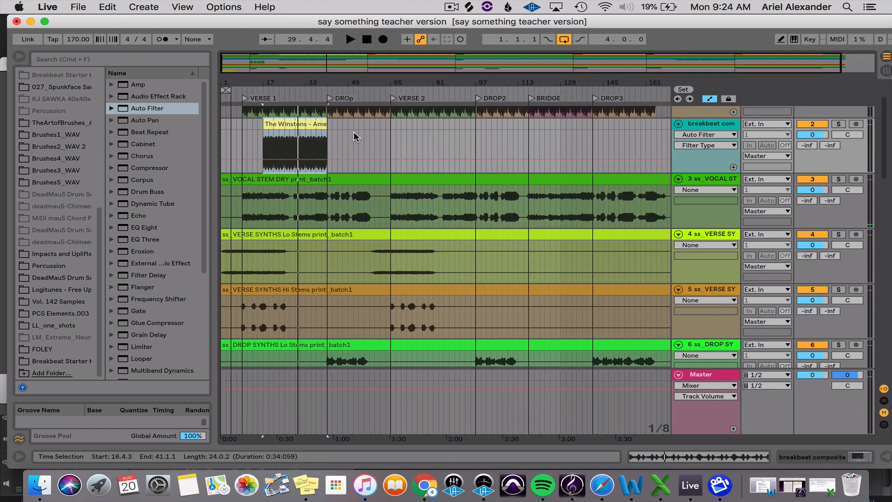
key("super+r")
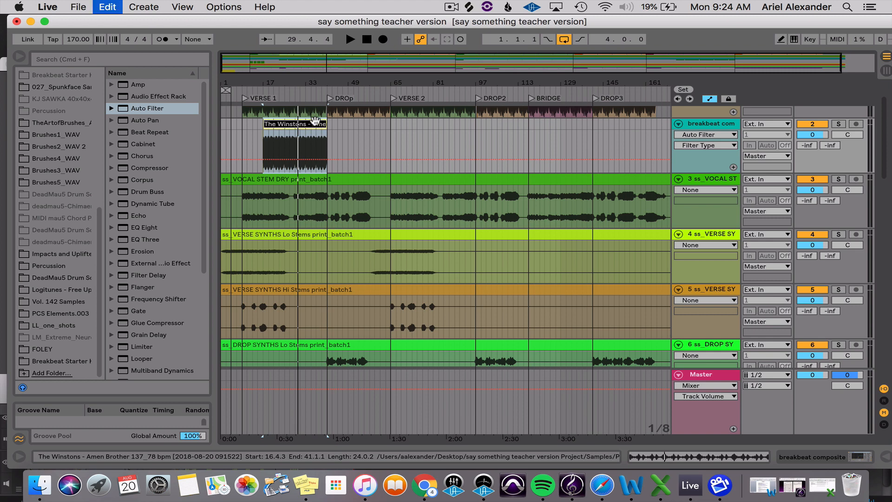
type("breakbeat 1")
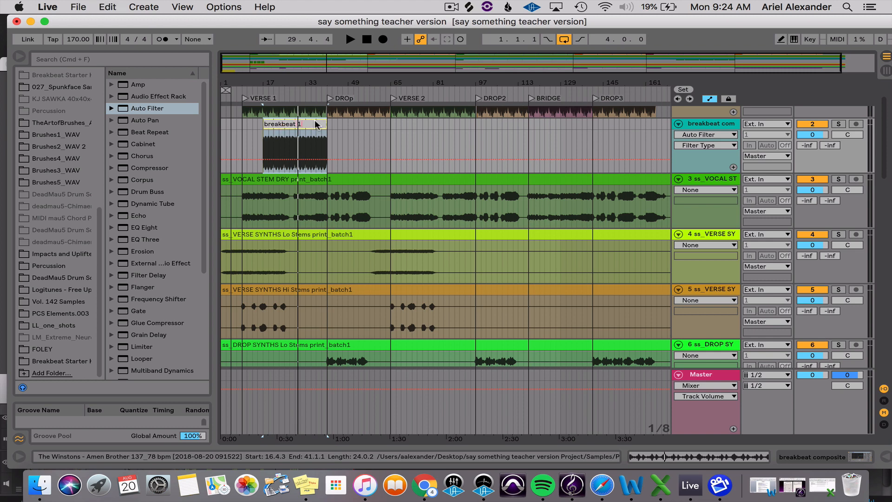
key("Return")
Copy the clip from the breakbeat 2 track and paste it onto the breakbeat composite track at the DROp marker, bar 41
scroll(483, 374, "down", 15)
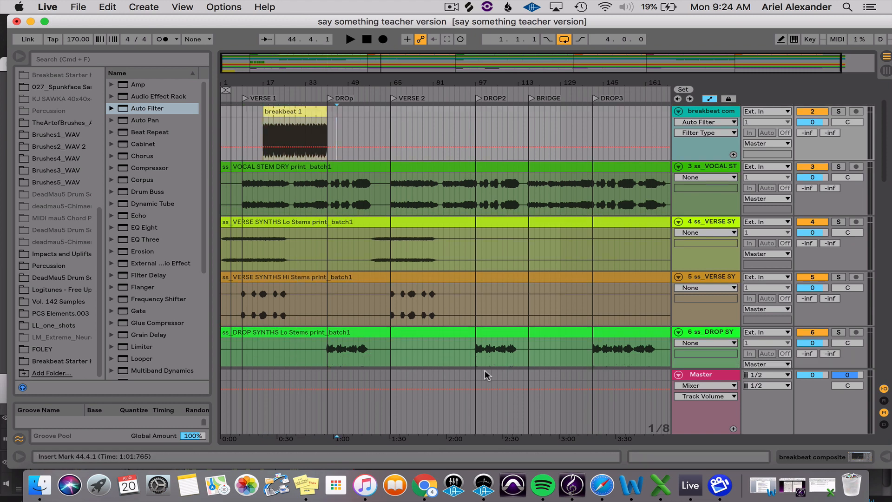
scroll(497, 274, "down", 5)
scroll(498, 274, "left", 2)
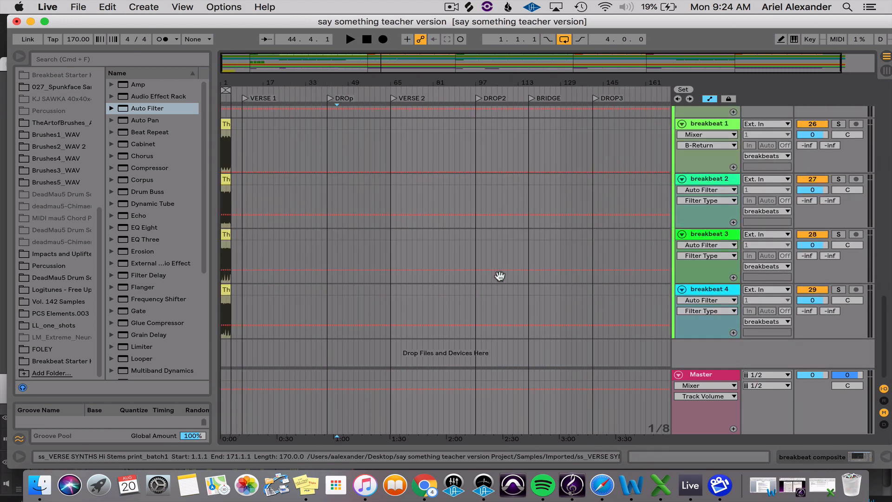
left_click(226, 182)
key("super+c")
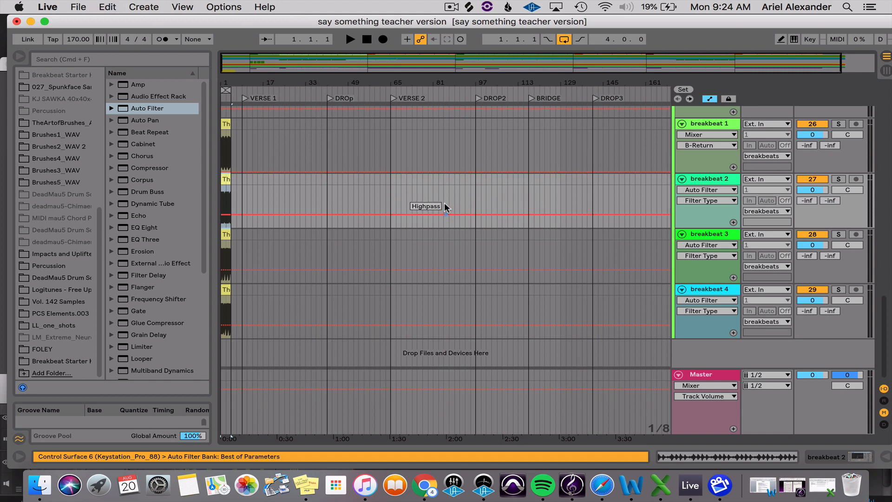
scroll(446, 207, "up", 20)
left_click(328, 179)
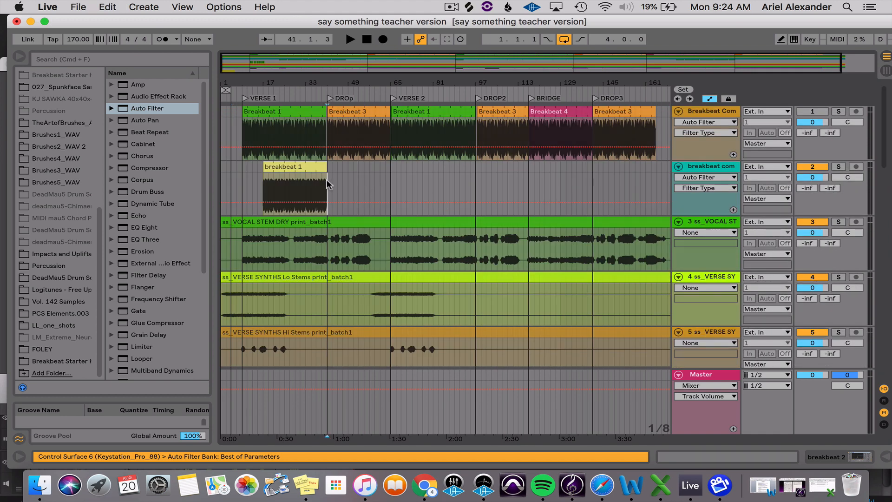
key("super+v")
left_click_drag(321, 81, 321, 109)
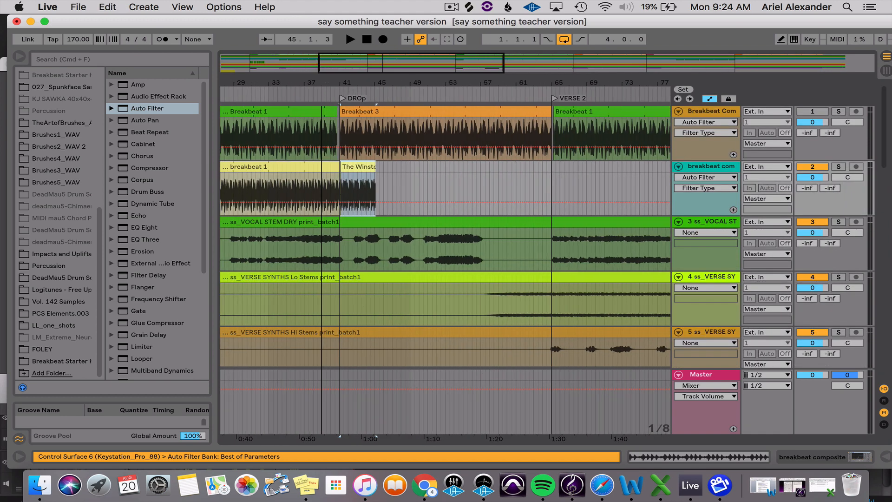
Play the pasted breakbeat 2 clip from the DROp marker, stop playback, and delete the clip
key("space")
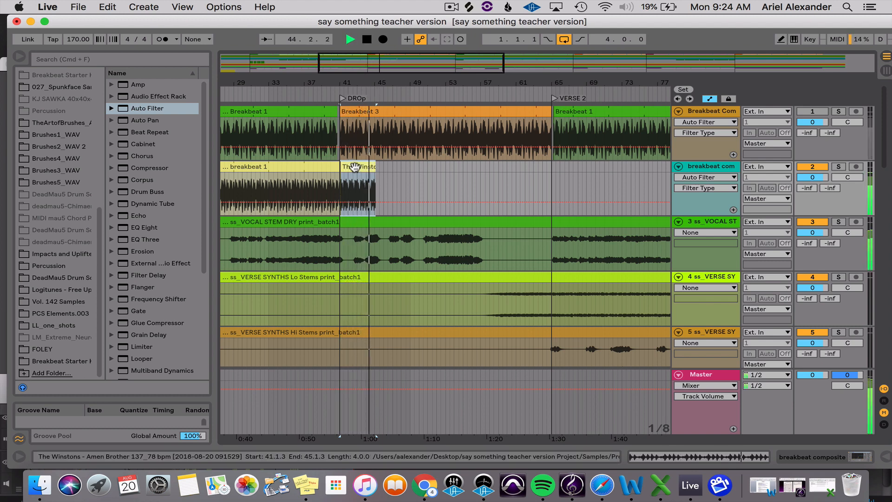
key("space")
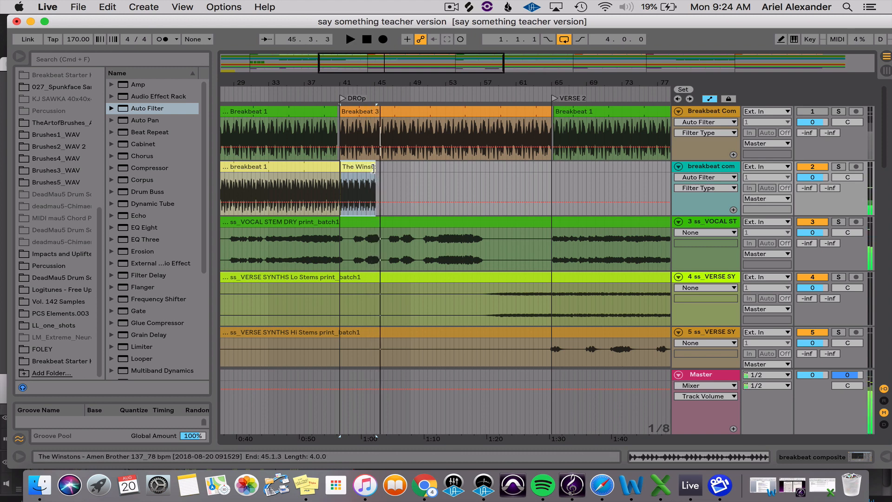
key("Delete")
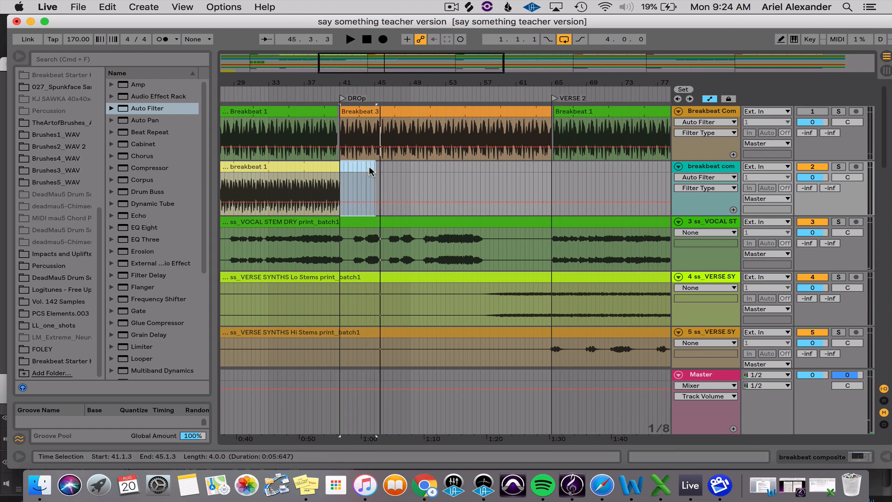
Select the breakbeat 1 clip in VERSE 1 and fold the new breakbeat composite track
left_click_drag(340, 82, 339, 48)
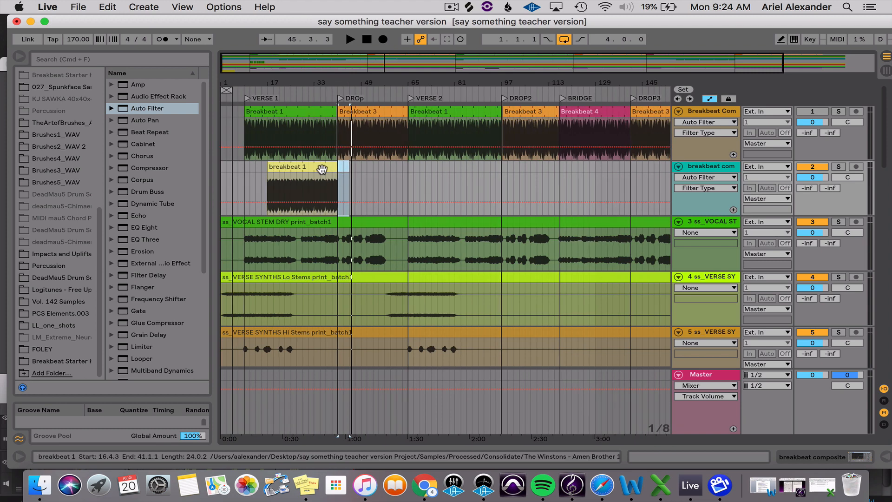
left_click(322, 167)
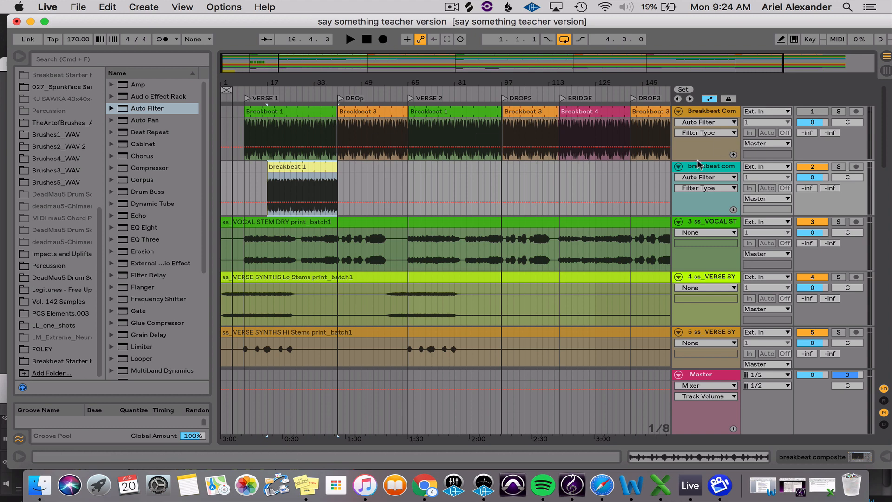
left_click(678, 166)
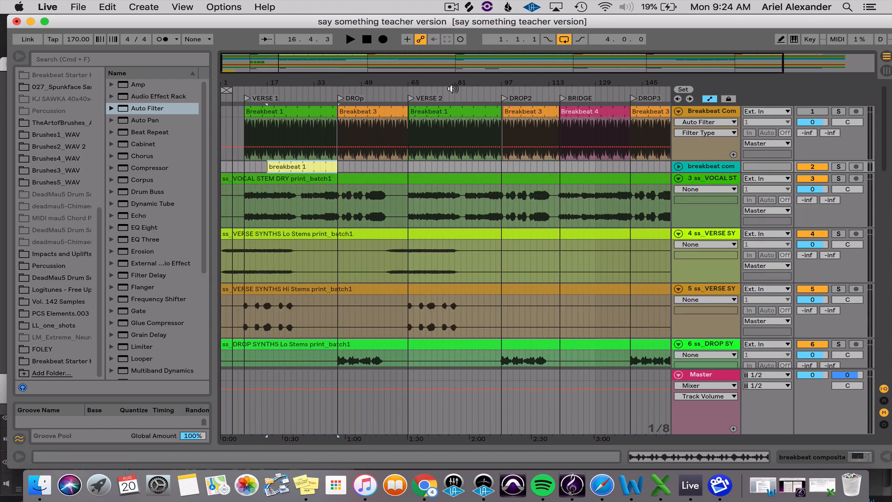
Review the finished Breakbeat Composite arrangement, checking which breakbeat clips are used at VERSE 2, DROP2 and BRIDGE
left_click_drag(446, 85, 420, 81)
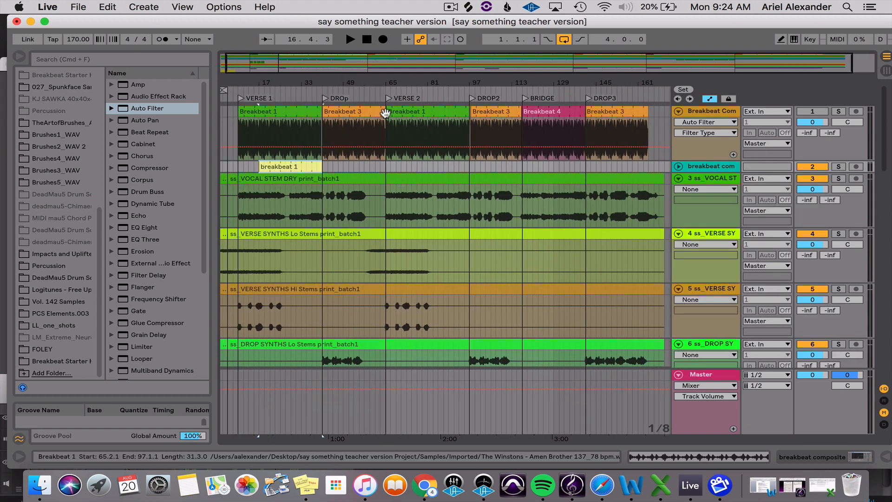
left_click(415, 113)
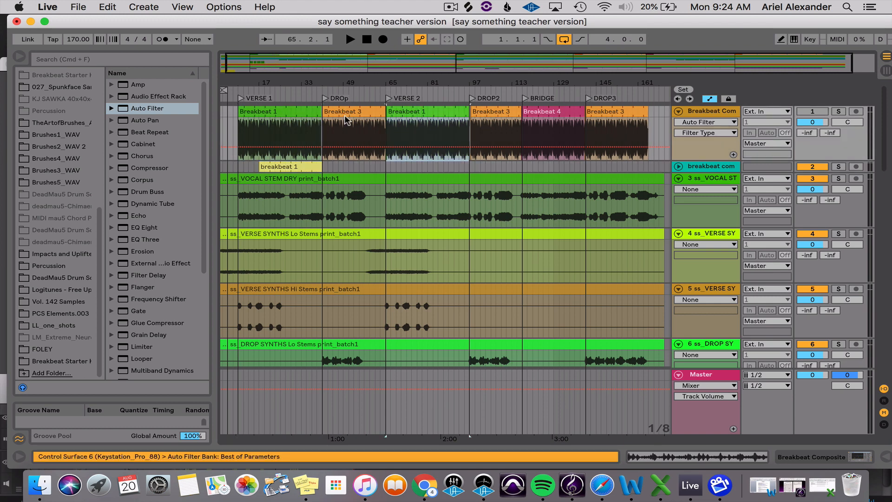
left_click(497, 110)
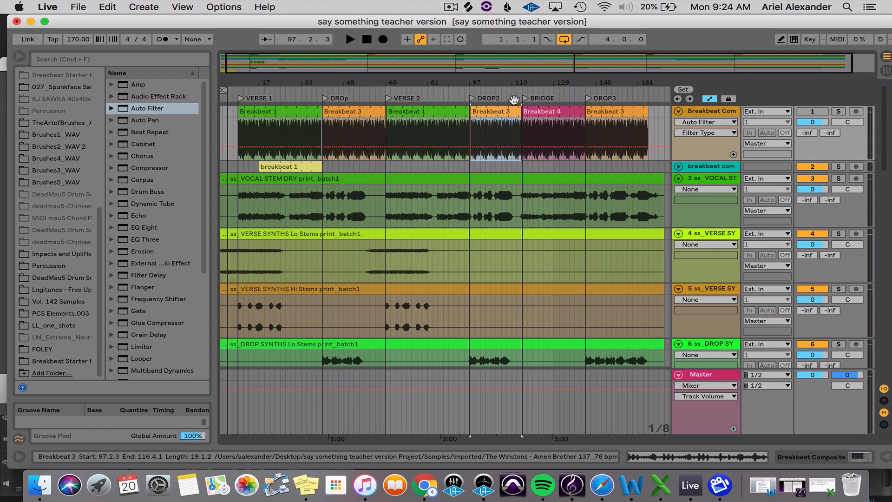
left_click(545, 113)
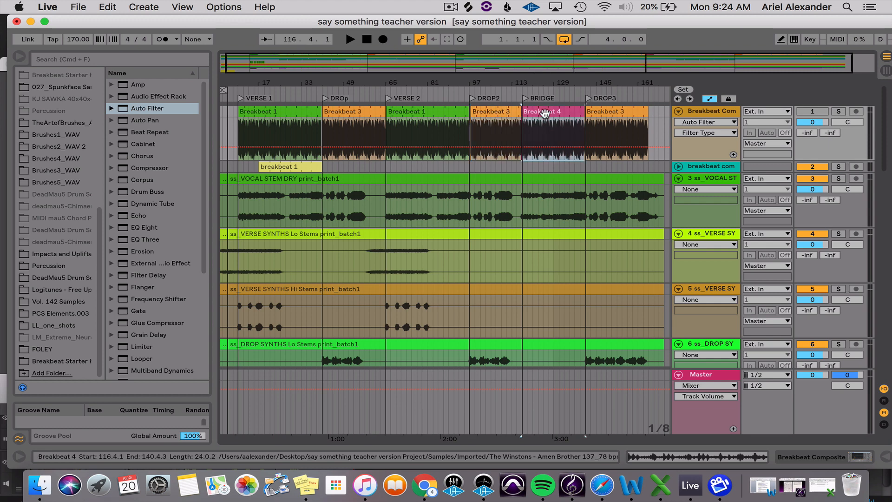